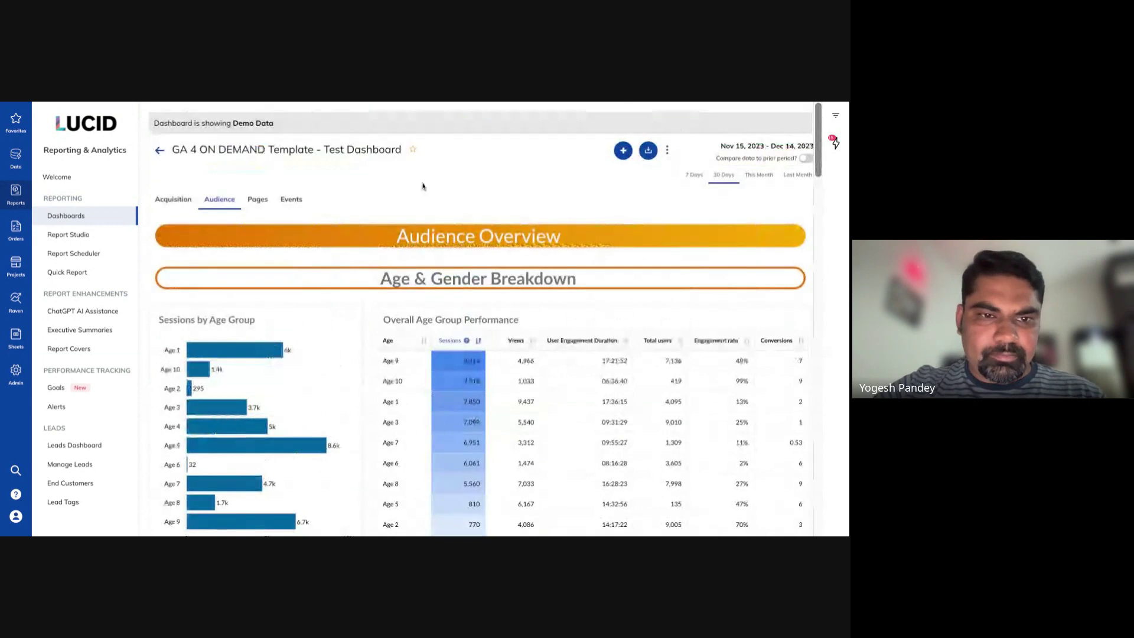
Show the Pages section and review its Views KPIs and Top 10 Pages by Views table.
click(260, 200)
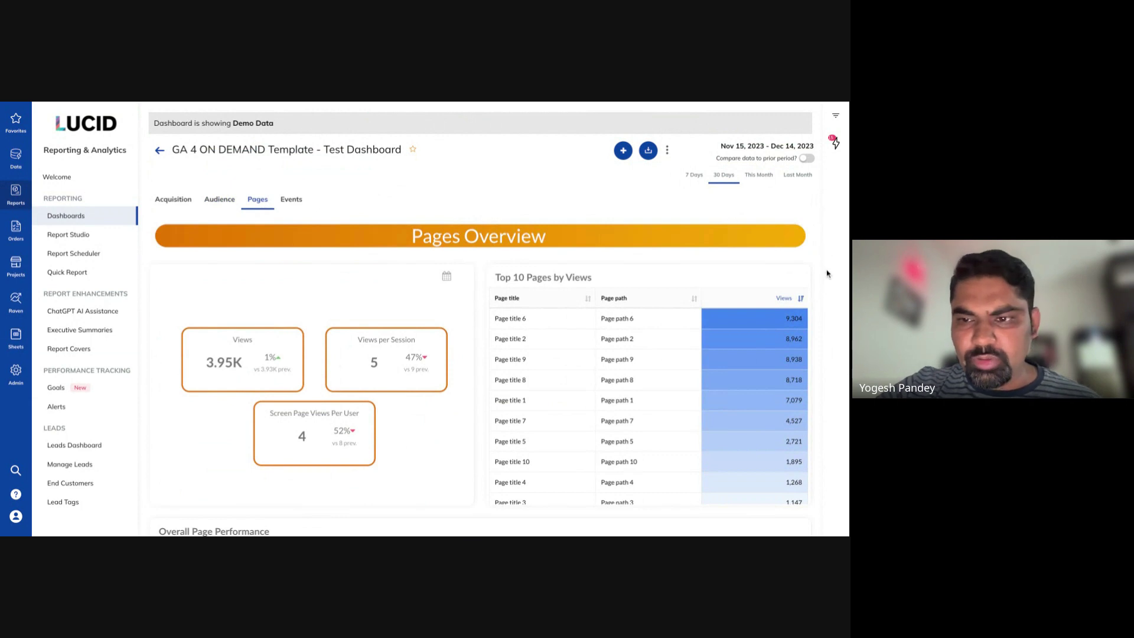
scroll(816, 284, down, 1)
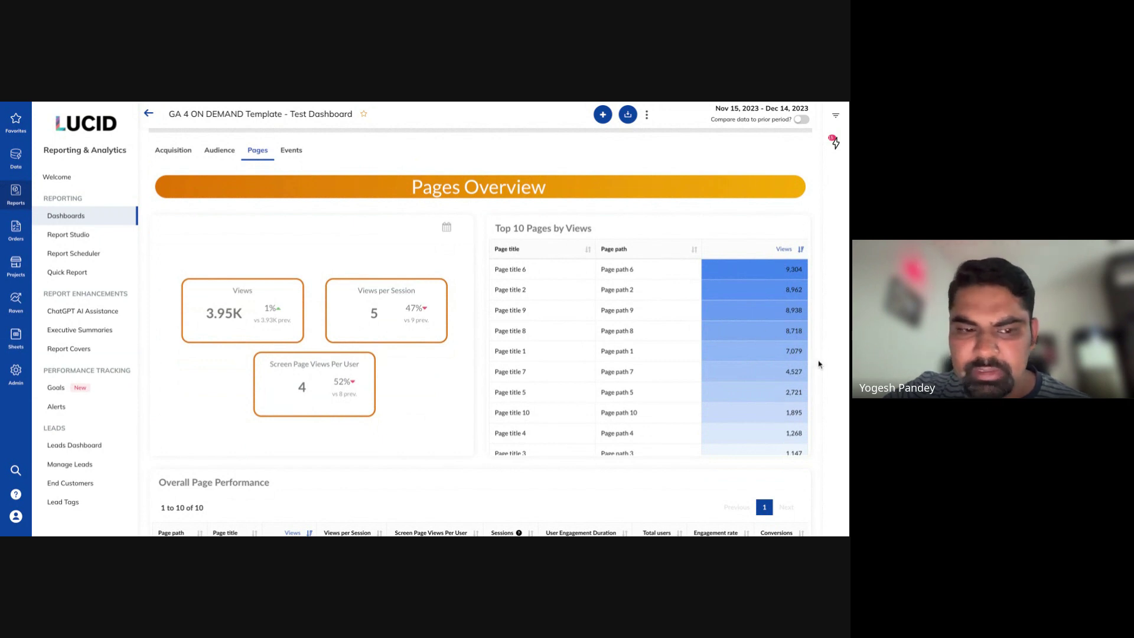
scroll(818, 361, down, 4)
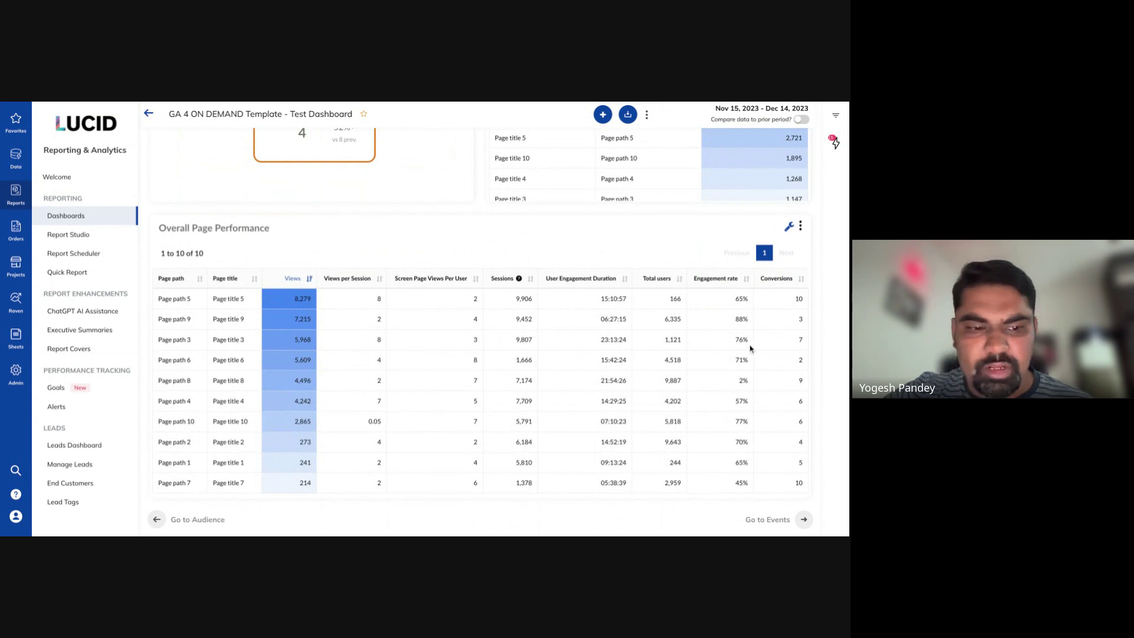
scroll(364, 231, up, 5)
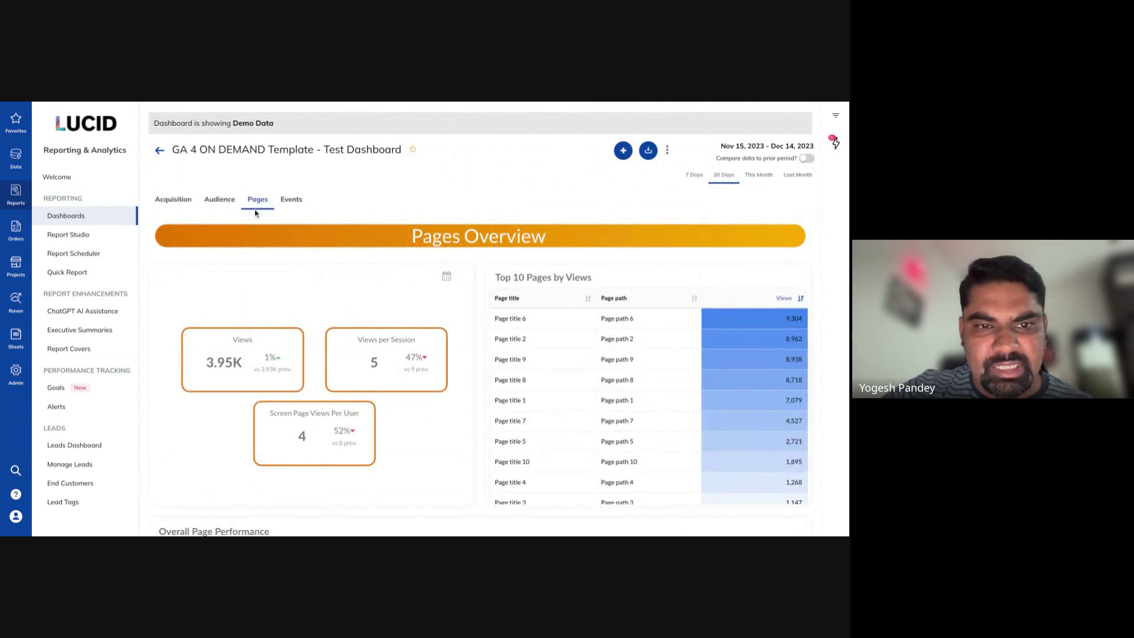
Show the Events section and review it down to the Overall Events Performance table.
click(295, 205)
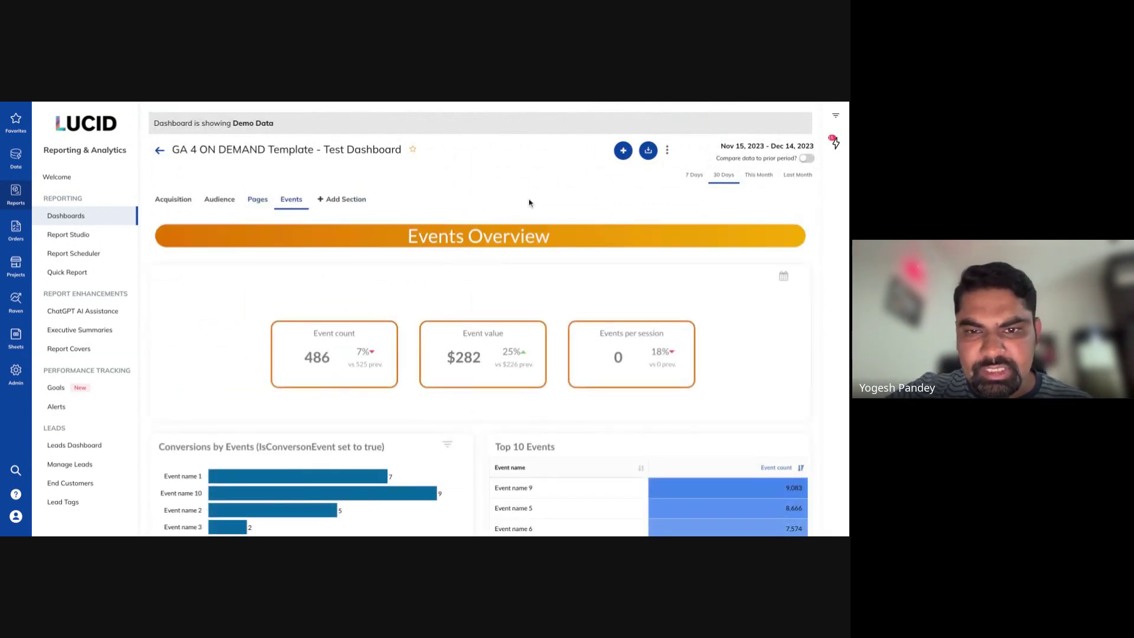
scroll(598, 305, down, 1)
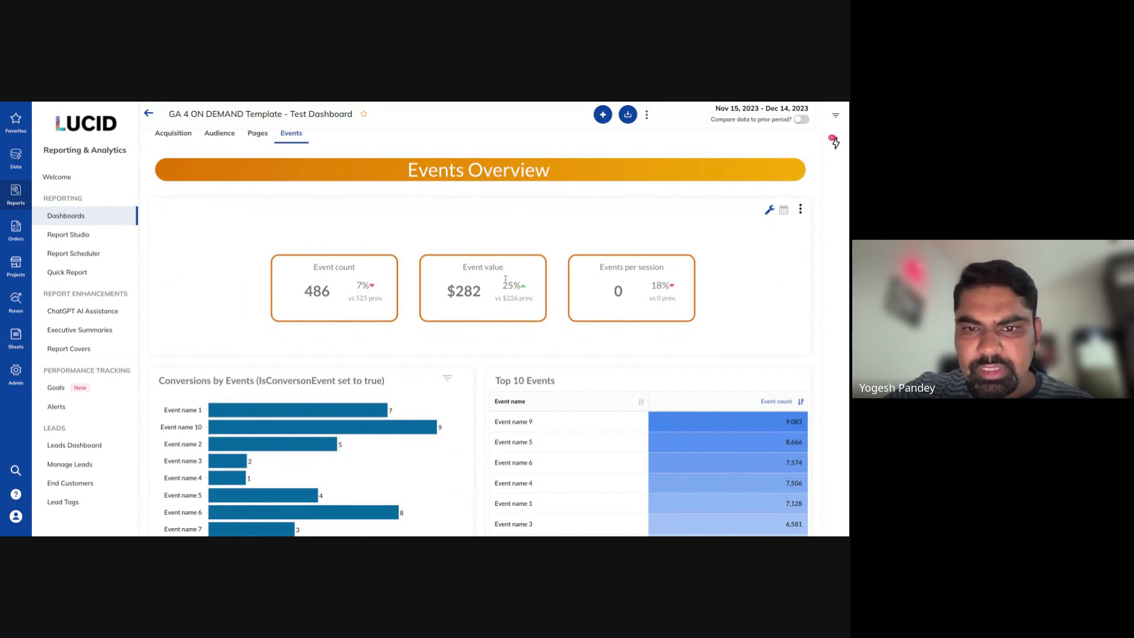
scroll(761, 286, down, 2)
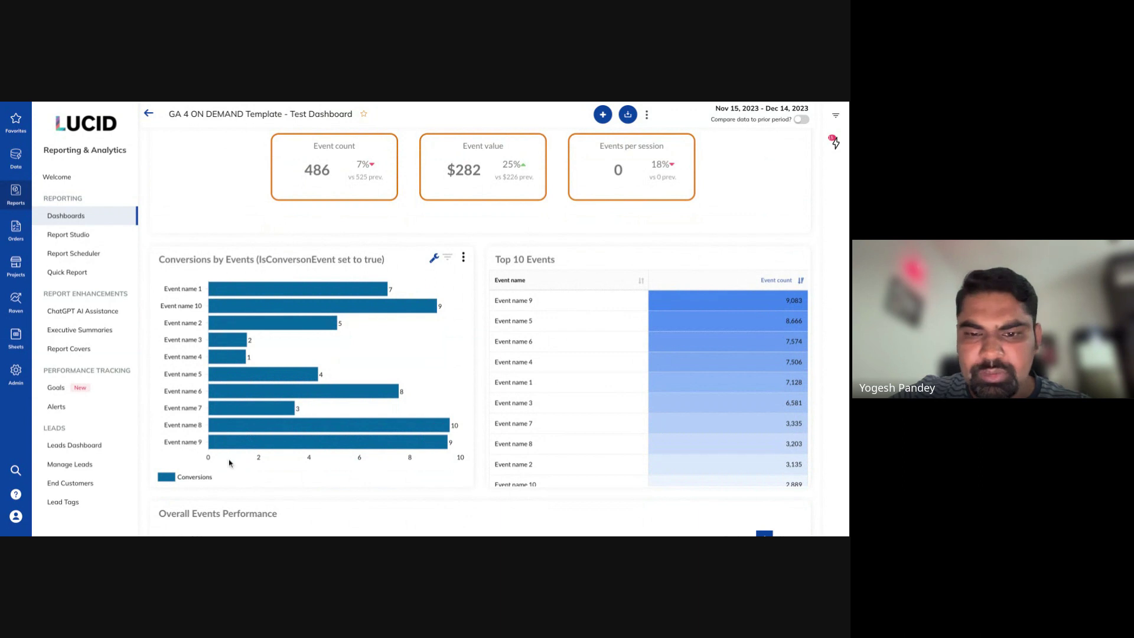
scroll(611, 370, down, 1)
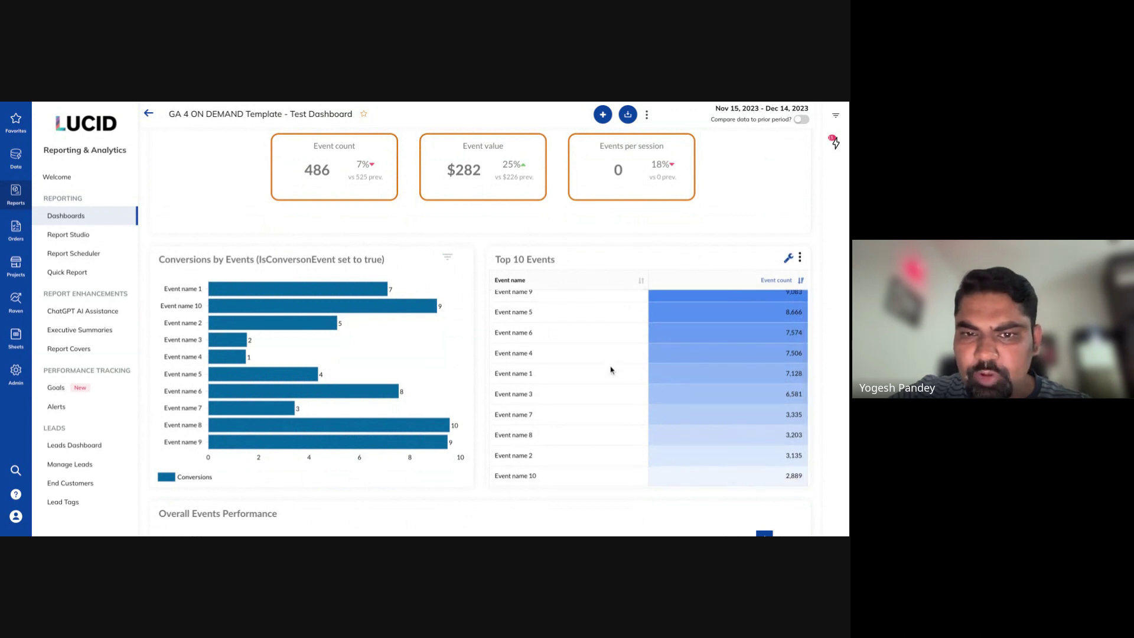
scroll(611, 370, down, 2)
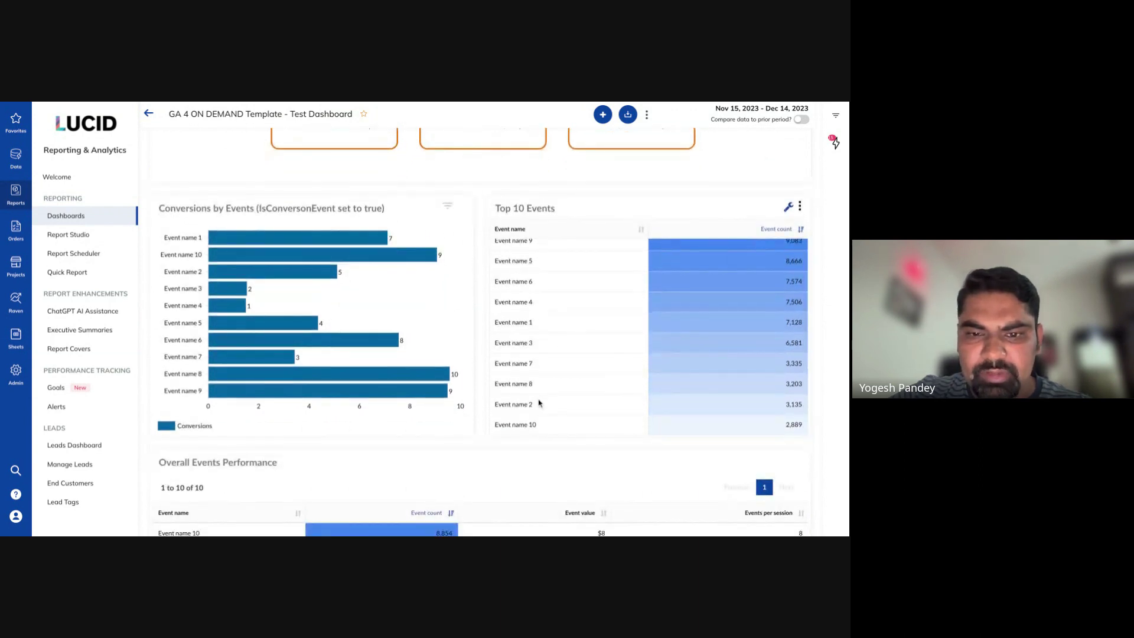
scroll(538, 403, down, 3)
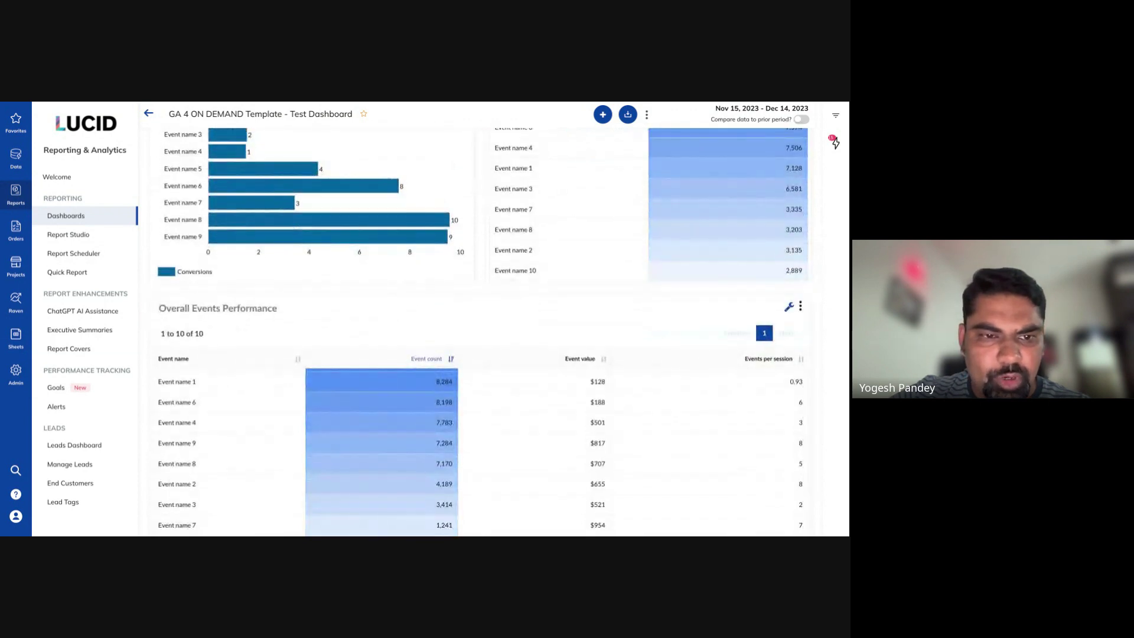
scroll(430, 339, down, 2)
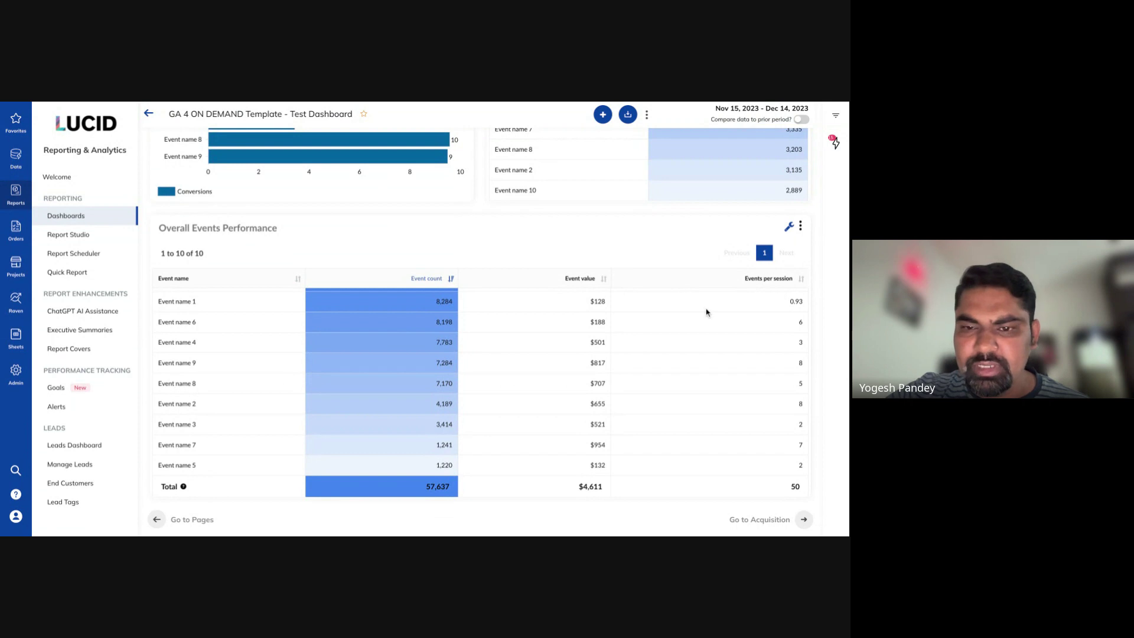
scroll(632, 472, up, 15)
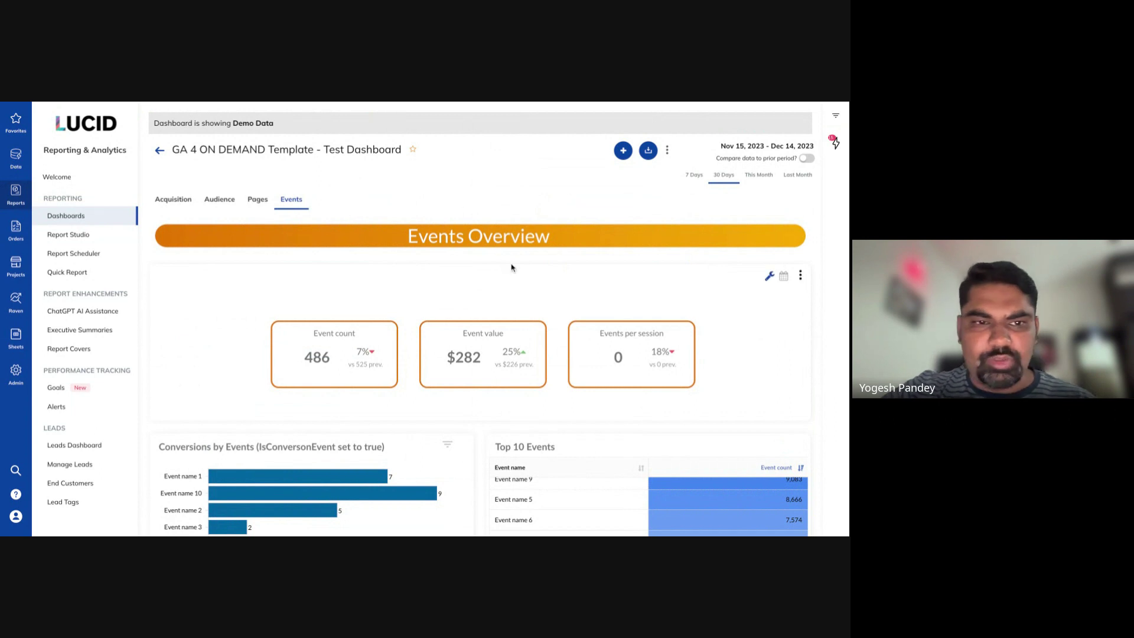
Show the Acquisition section and select the live-call data note above the Acquisition Overview.
click(173, 199)
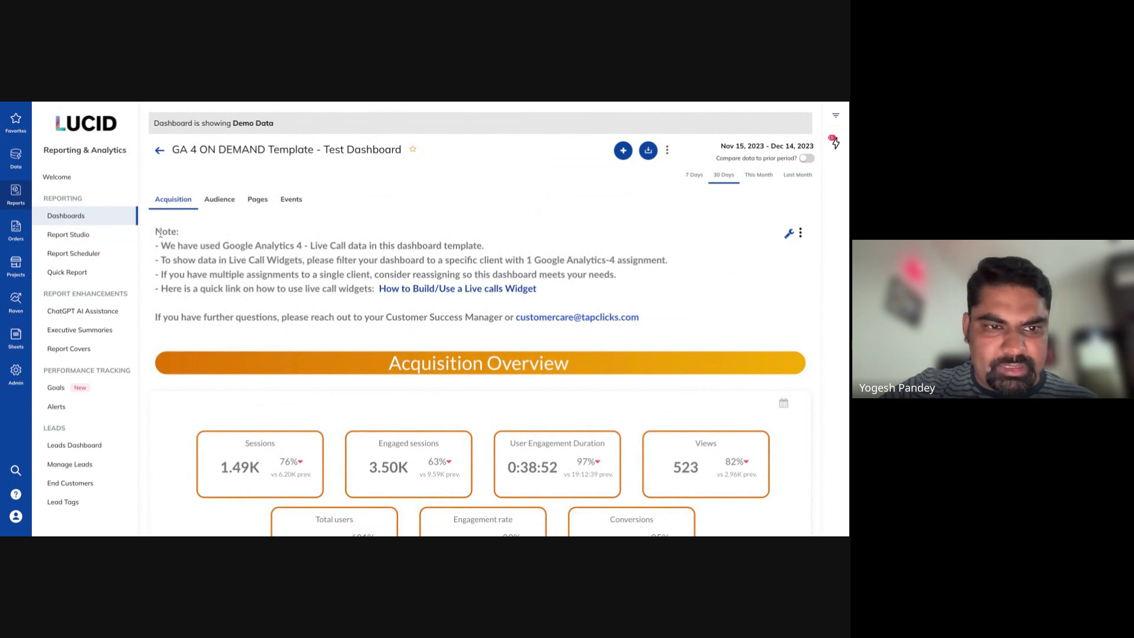
triple_click(155, 232)
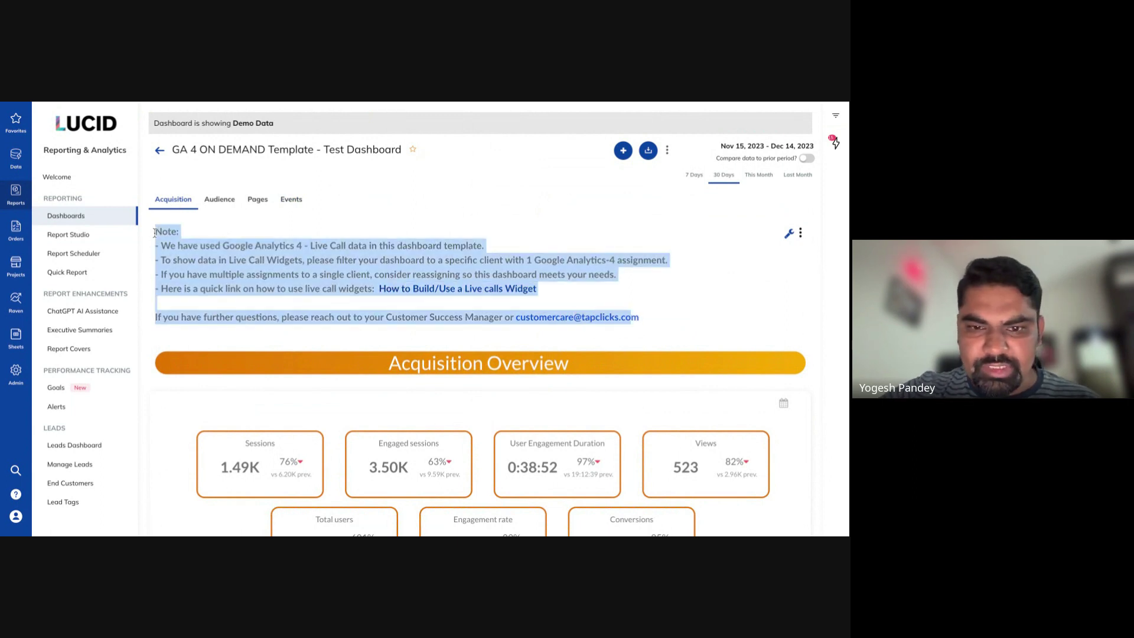
click(652, 327)
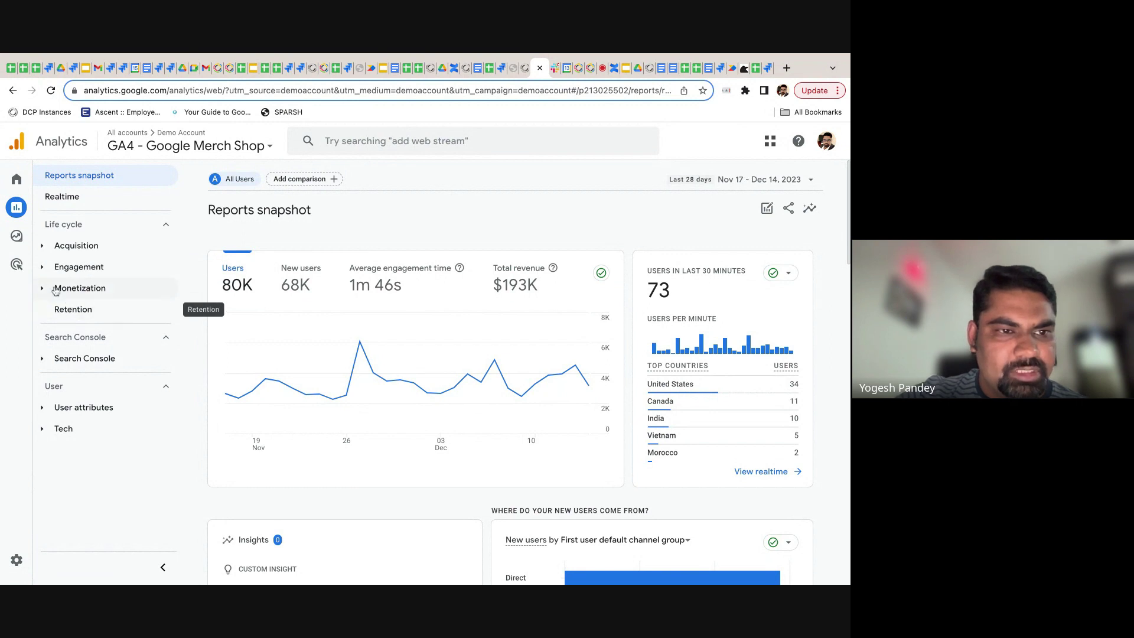
Open Life cycle > Acquisition > Overview for the Merch Shop and review its report cards.
click(48, 248)
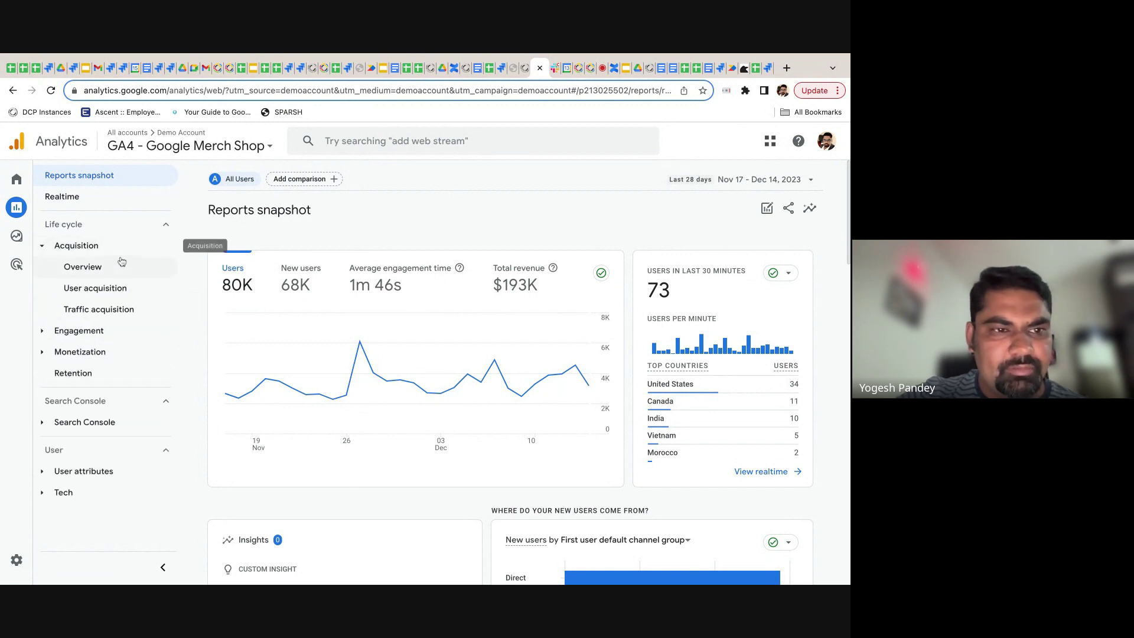
click(102, 267)
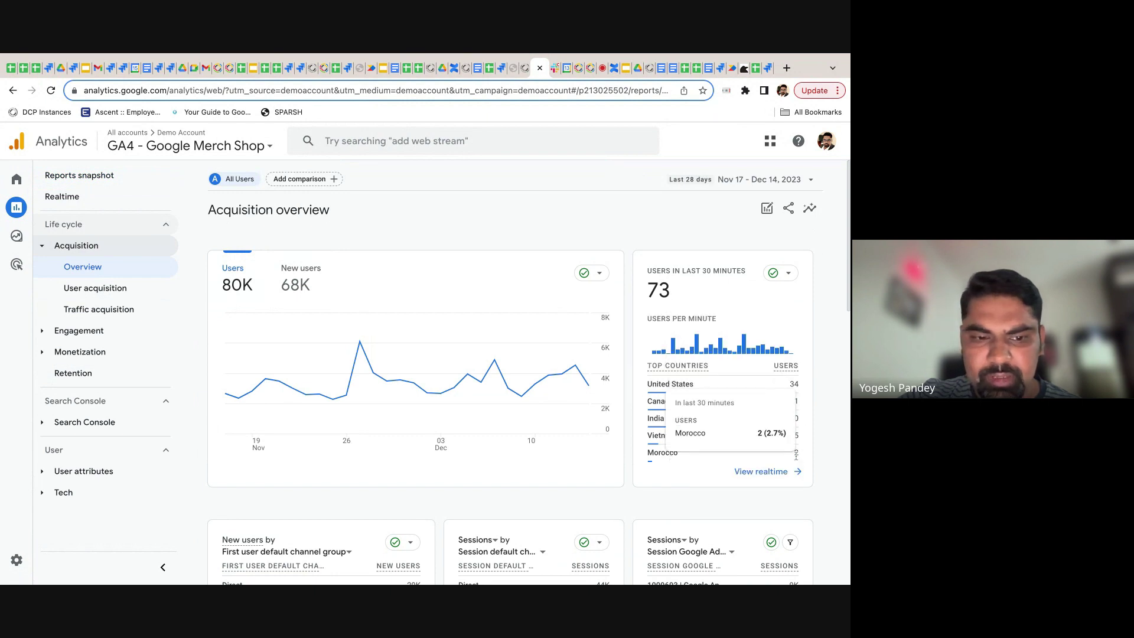
scroll(829, 431, down, 5)
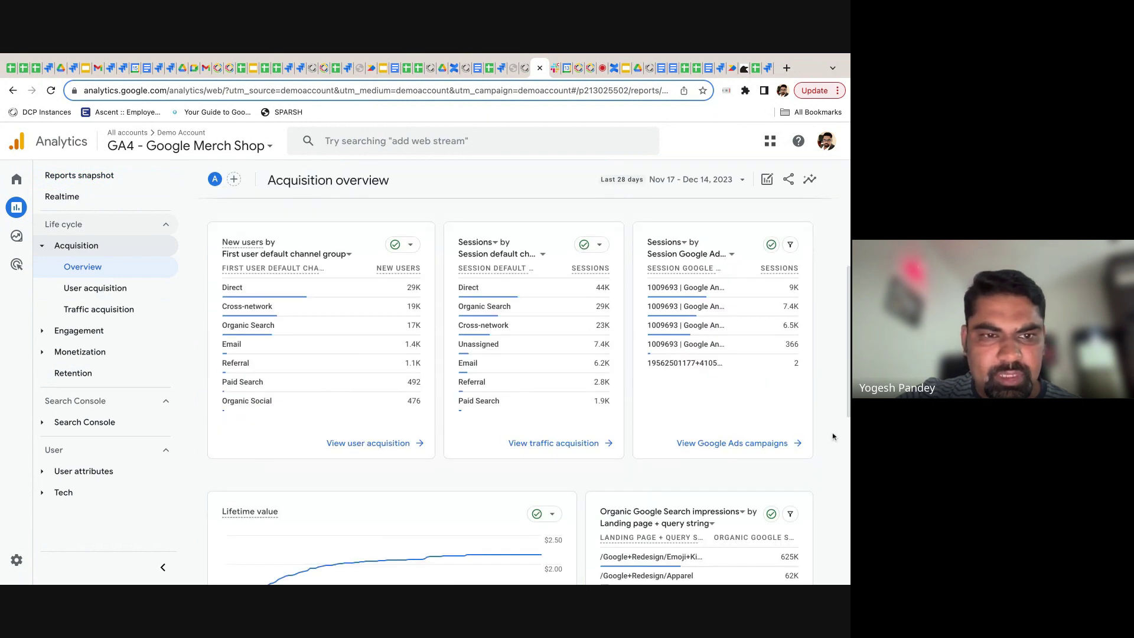
scroll(503, 398, up, 1)
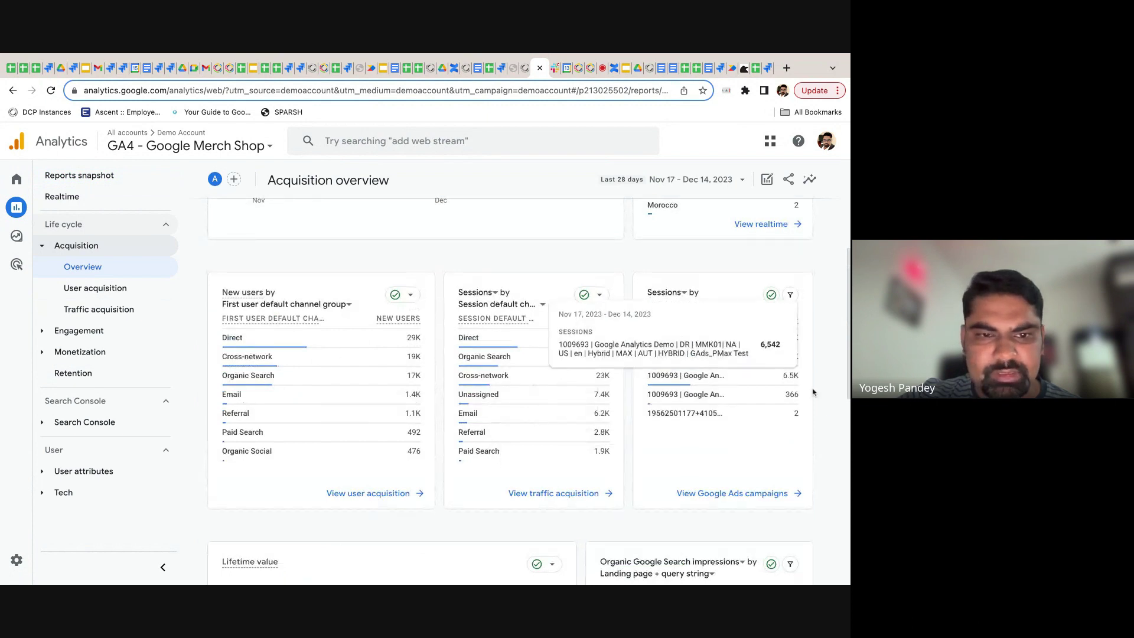
scroll(827, 414, down, 1)
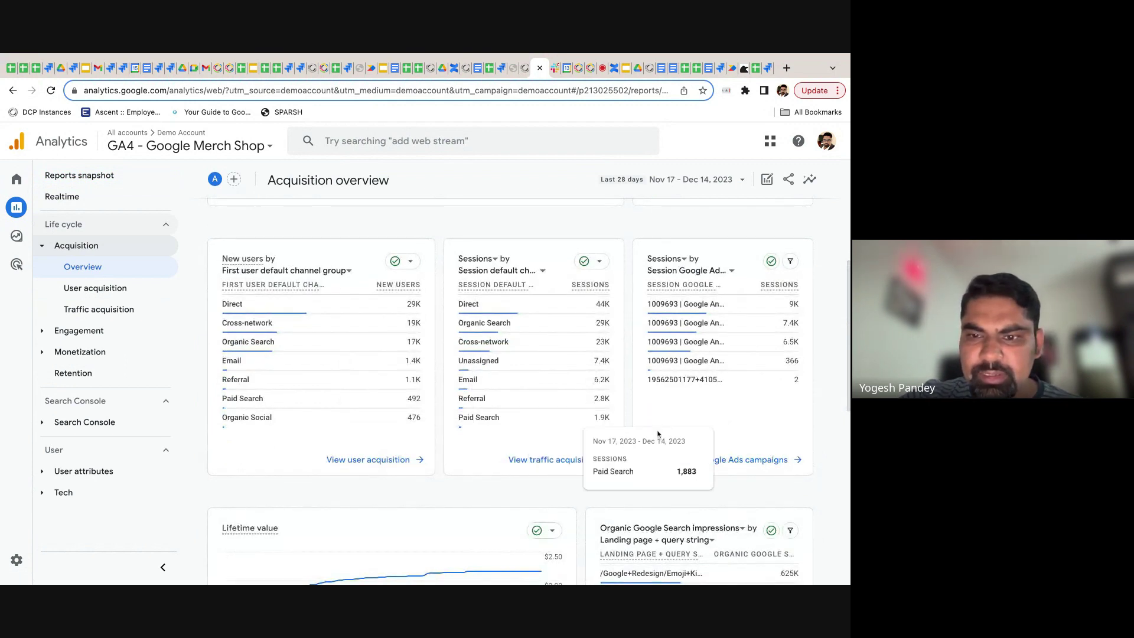
scroll(785, 424, down, 5)
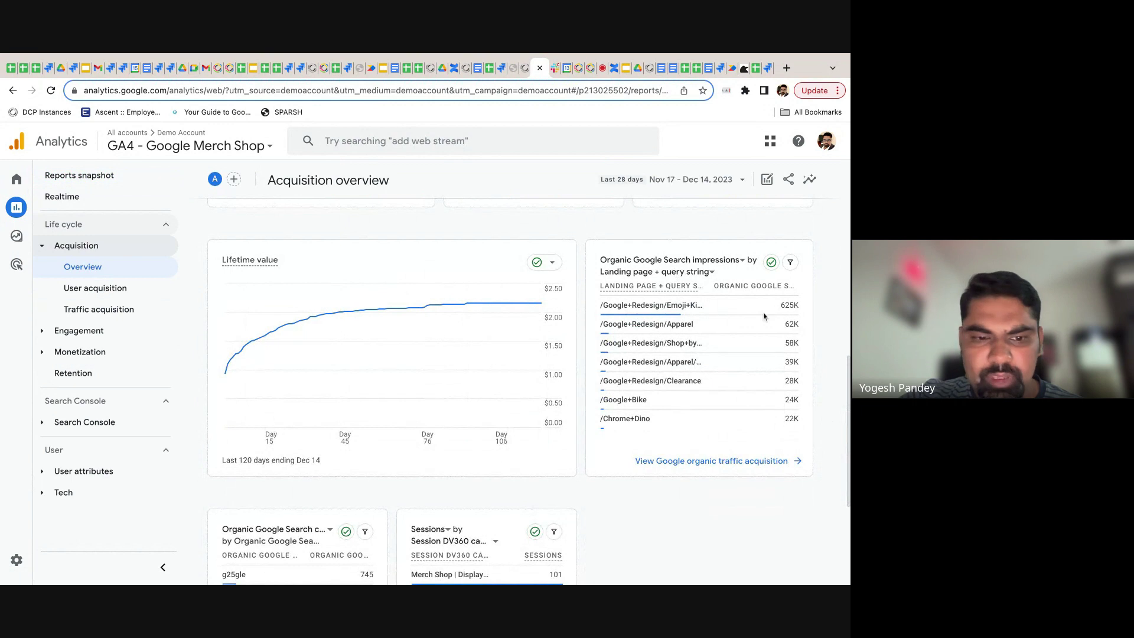
scroll(756, 336, down, 1)
scroll(752, 342, up, 2)
scroll(751, 342, up, 5)
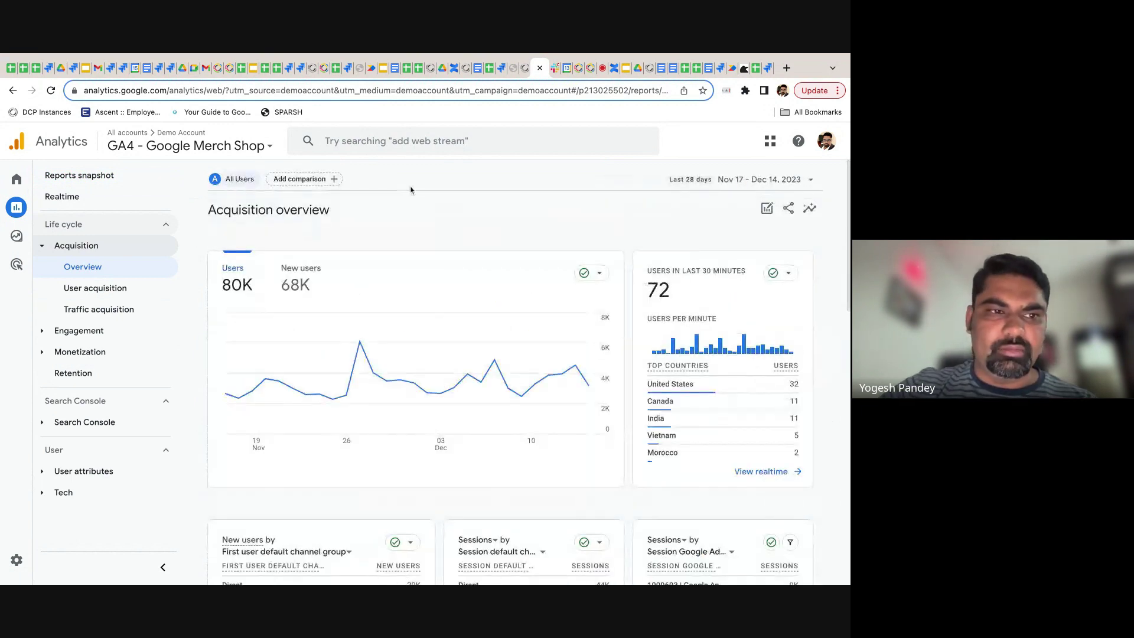
click(578, 69)
scroll(361, 279, down, 3)
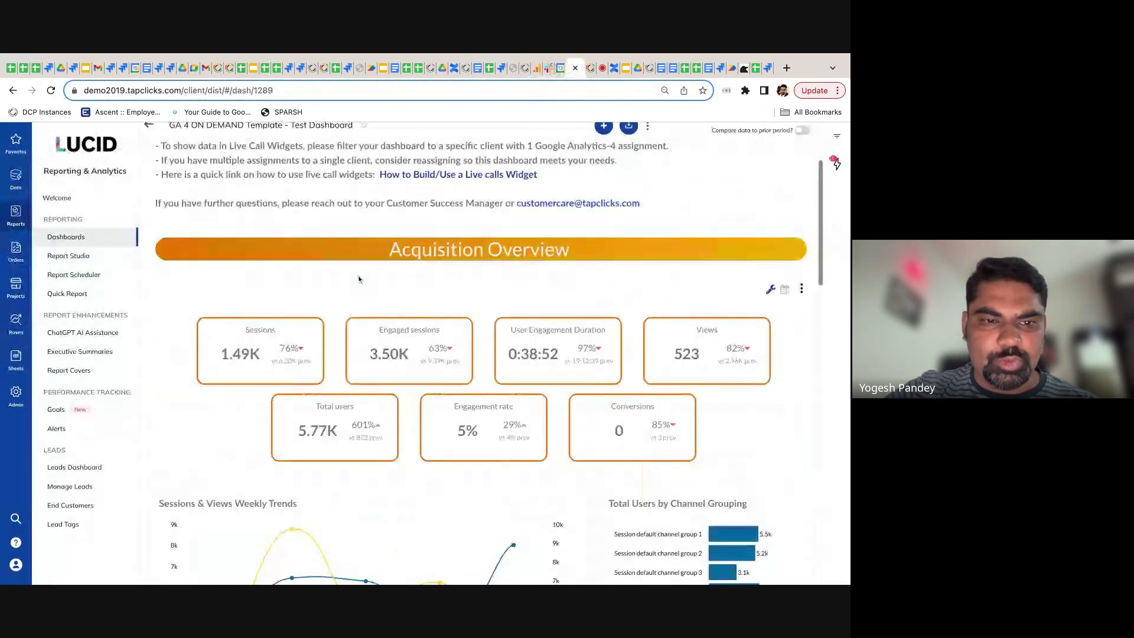
scroll(354, 283, down, 1)
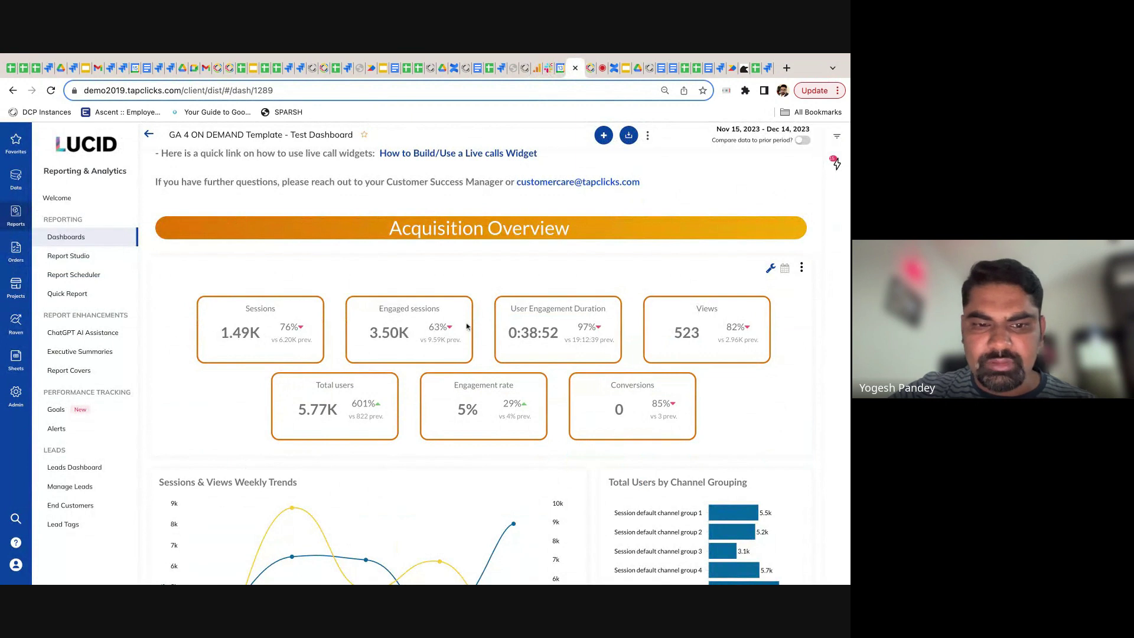
scroll(635, 357, down, 5)
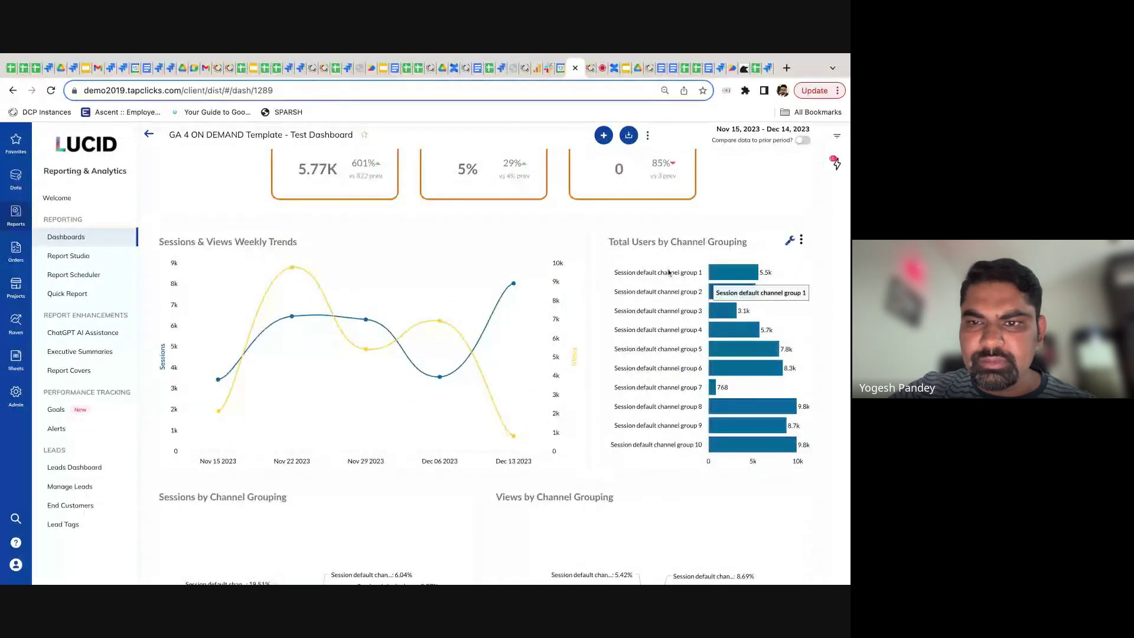
scroll(673, 342, down, 3)
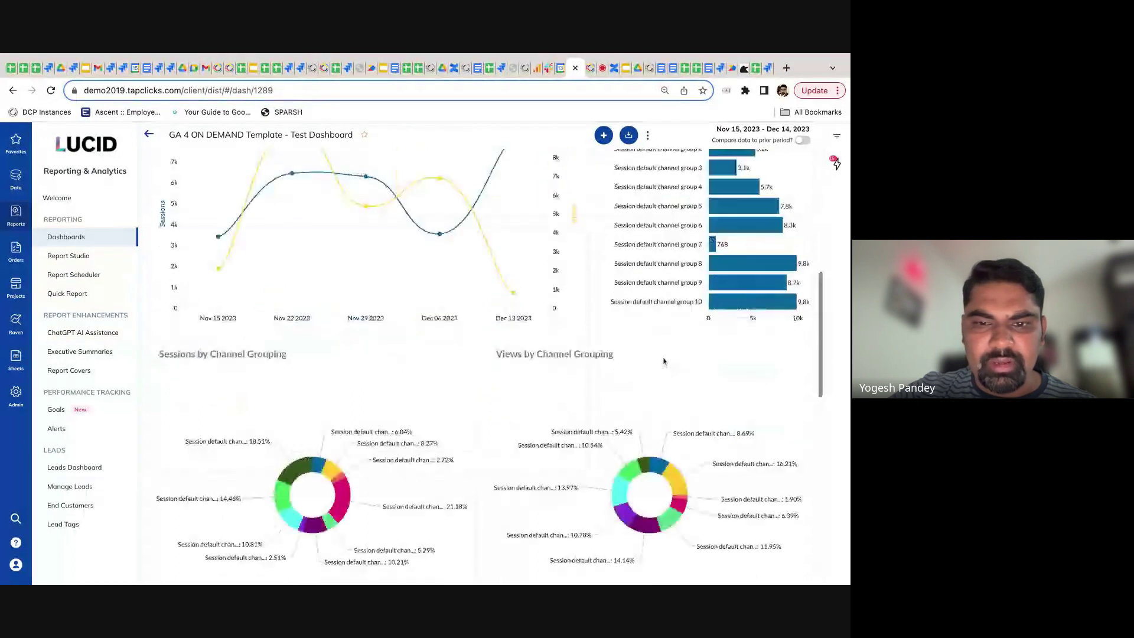
scroll(663, 361, down, 6)
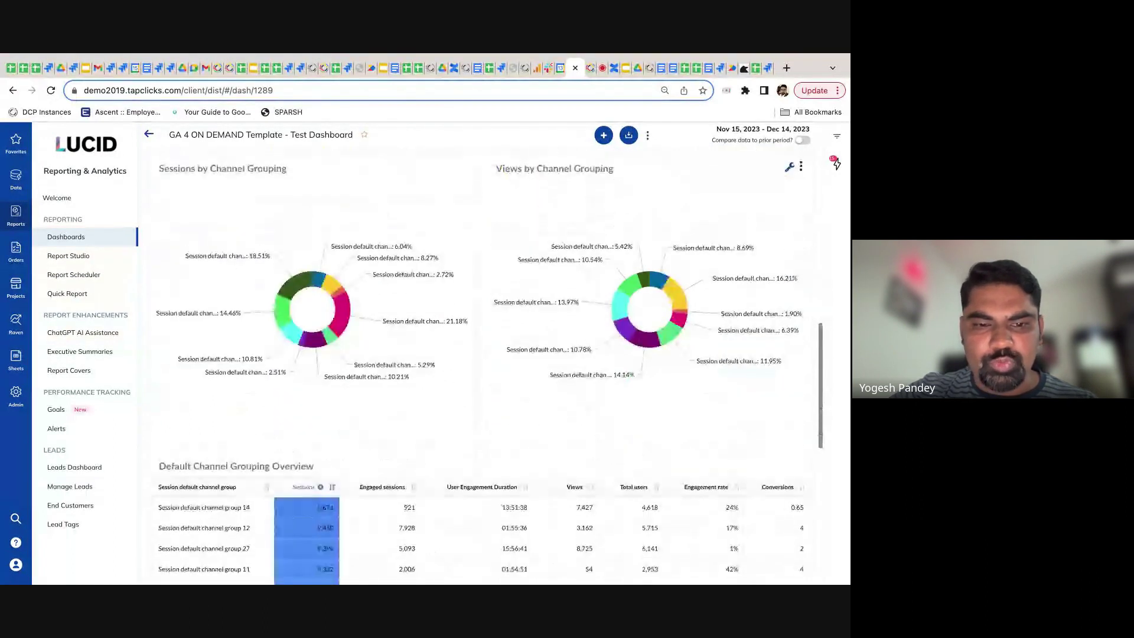
scroll(490, 360, down, 1)
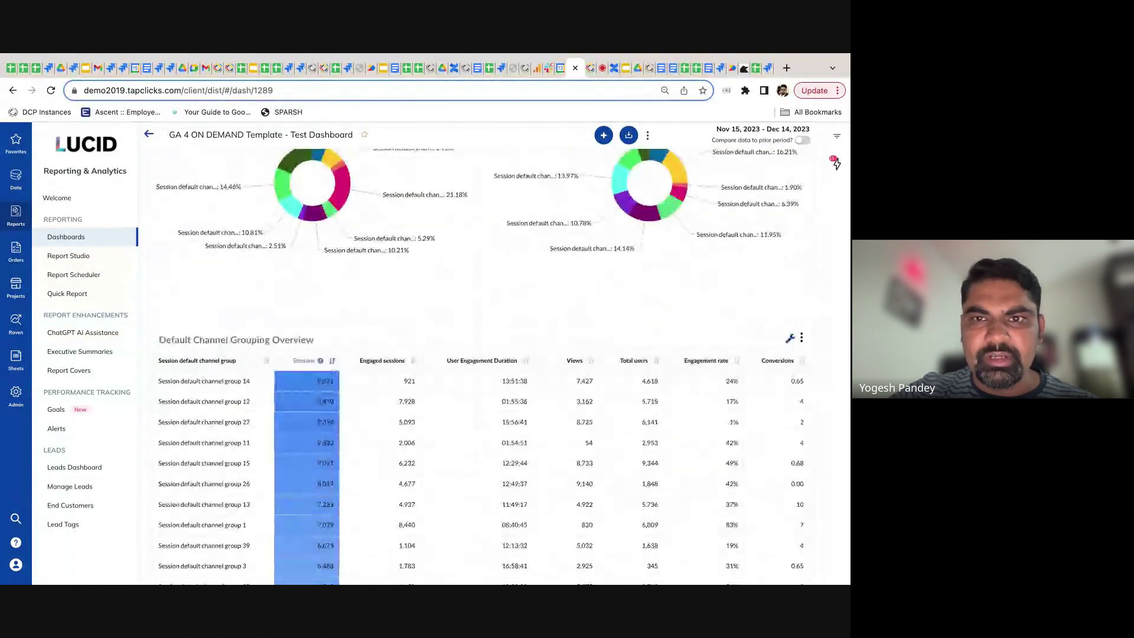
click(535, 71)
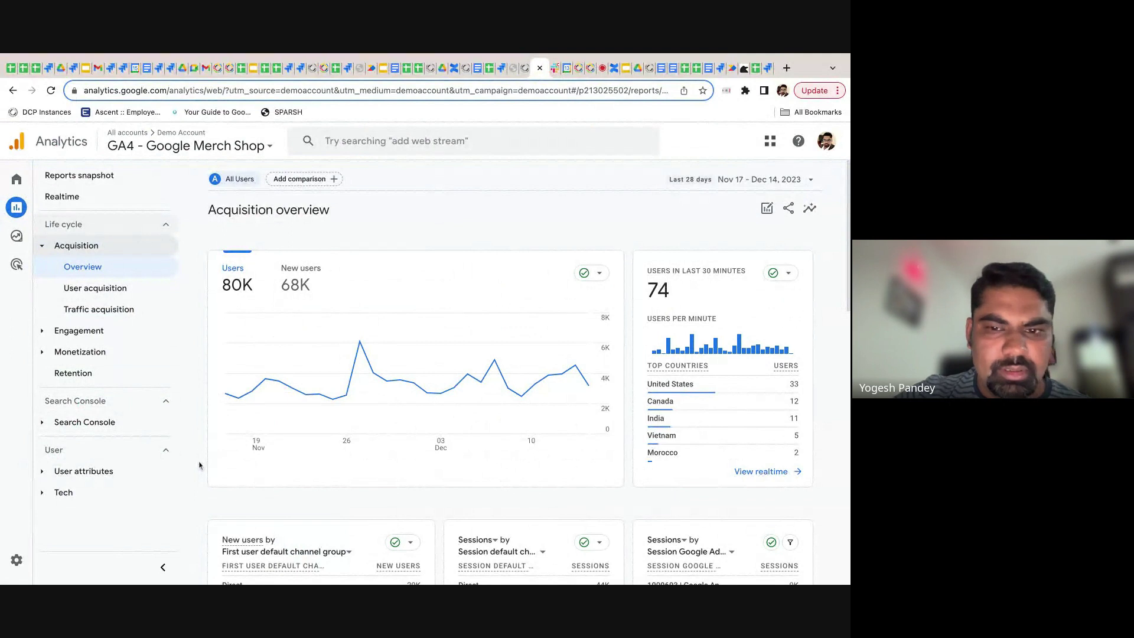
Switch from the Acquisition overview back to the Lucid test dashboard's browser tab.
scroll(831, 387, down, 2)
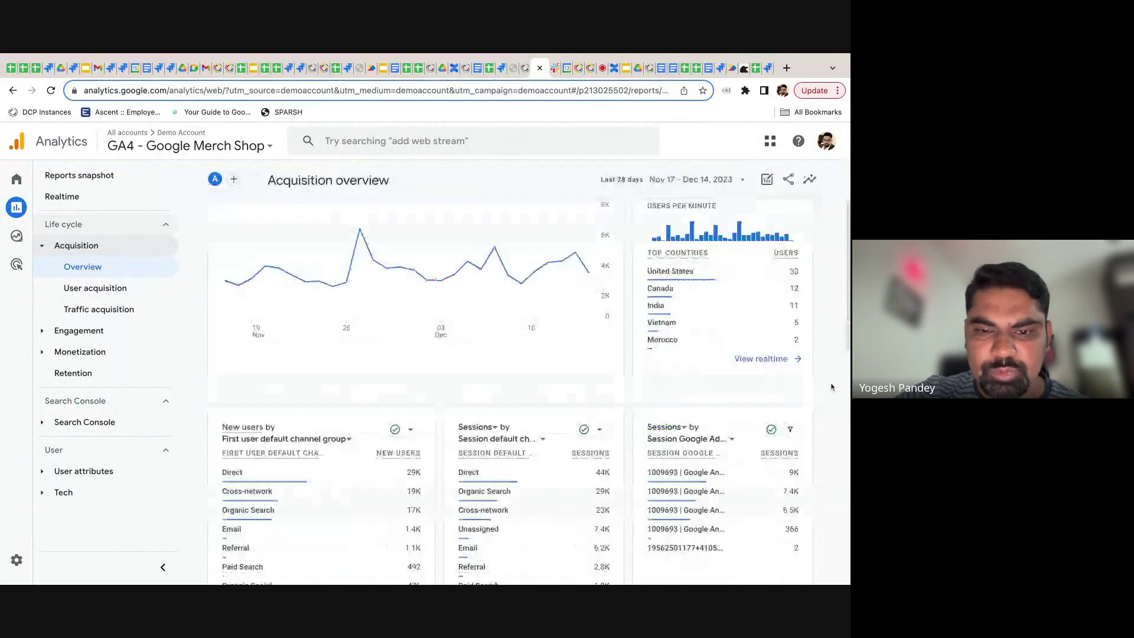
scroll(831, 387, down, 2)
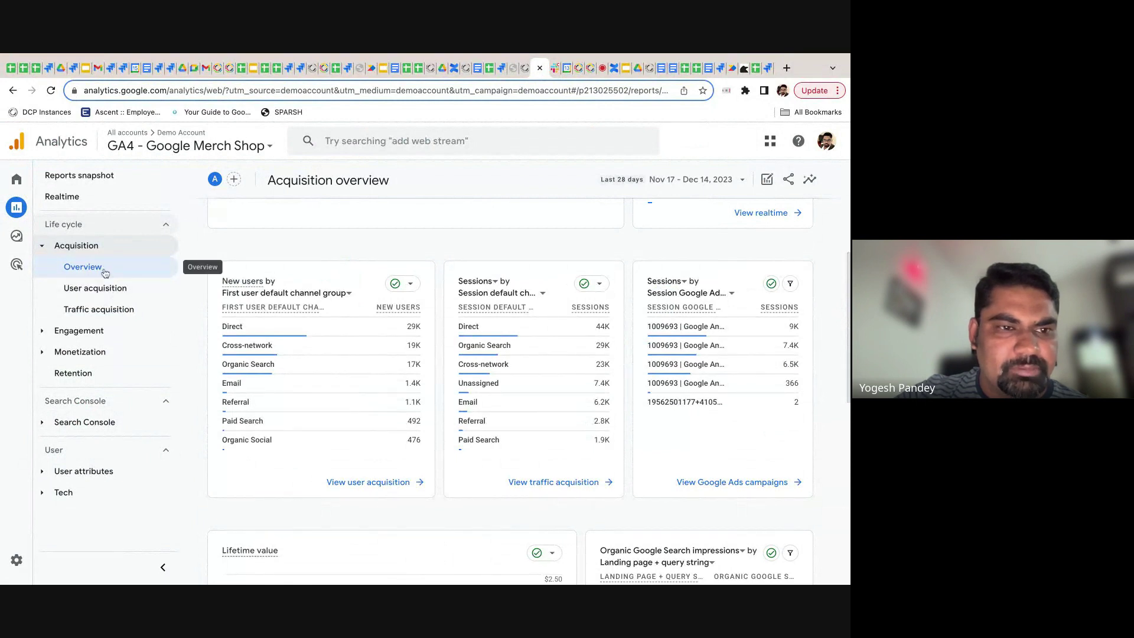
click(579, 68)
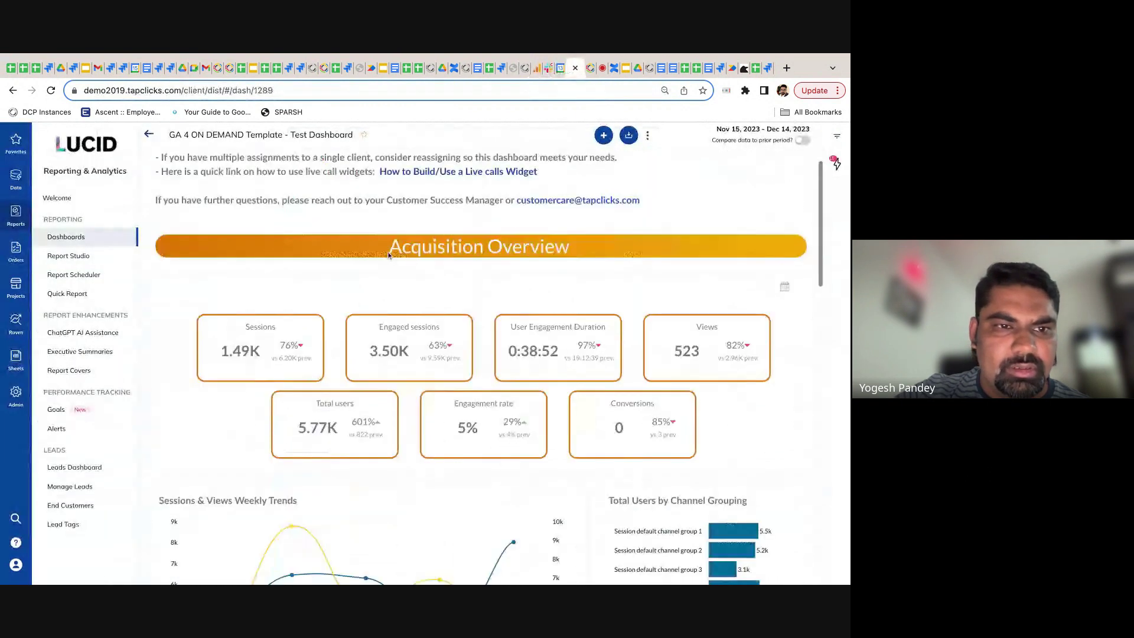
Review the Acquisition KPIs, channel donuts and campaign table, then return to Google Analytics.
scroll(388, 256, up, 3)
scroll(312, 310, down, 1)
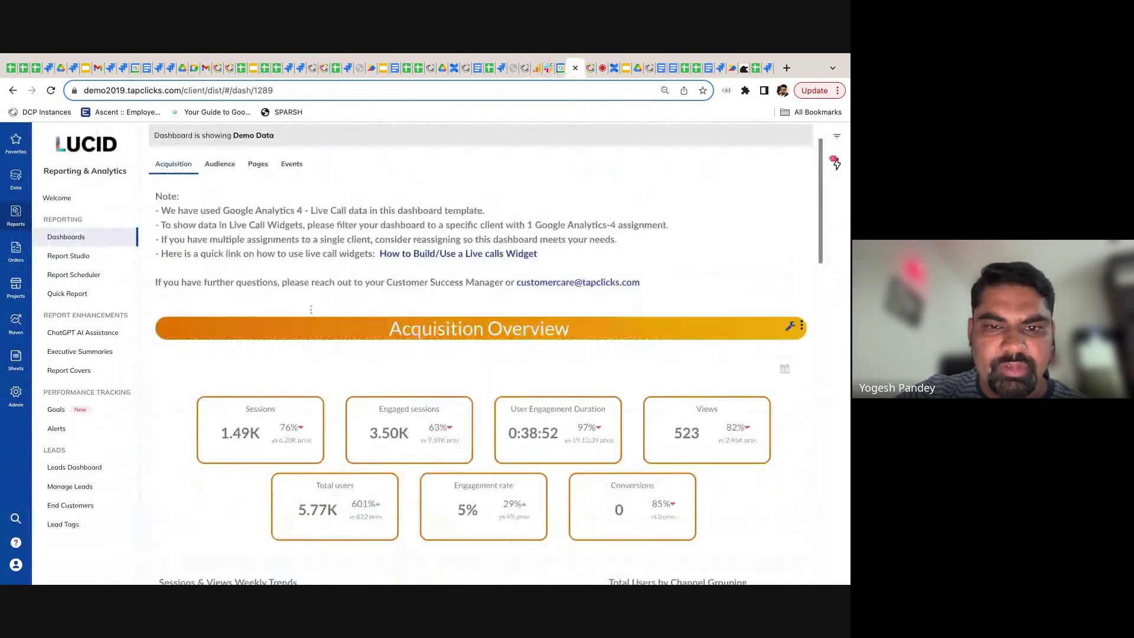
scroll(311, 309, down, 4)
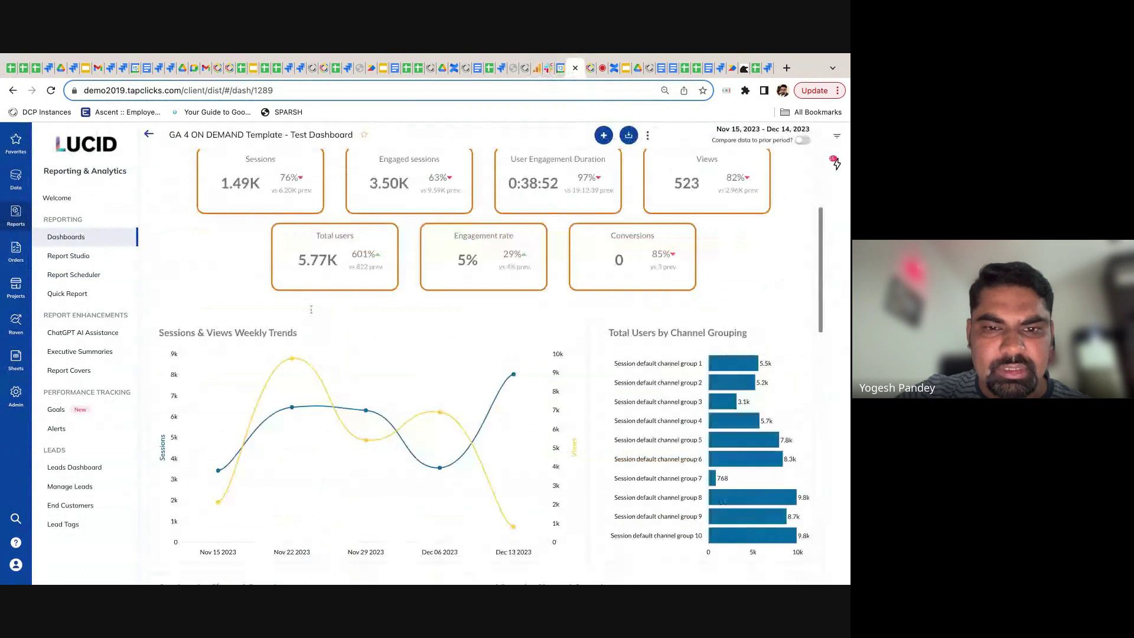
scroll(379, 405, up, 4)
scroll(380, 395, down, 1)
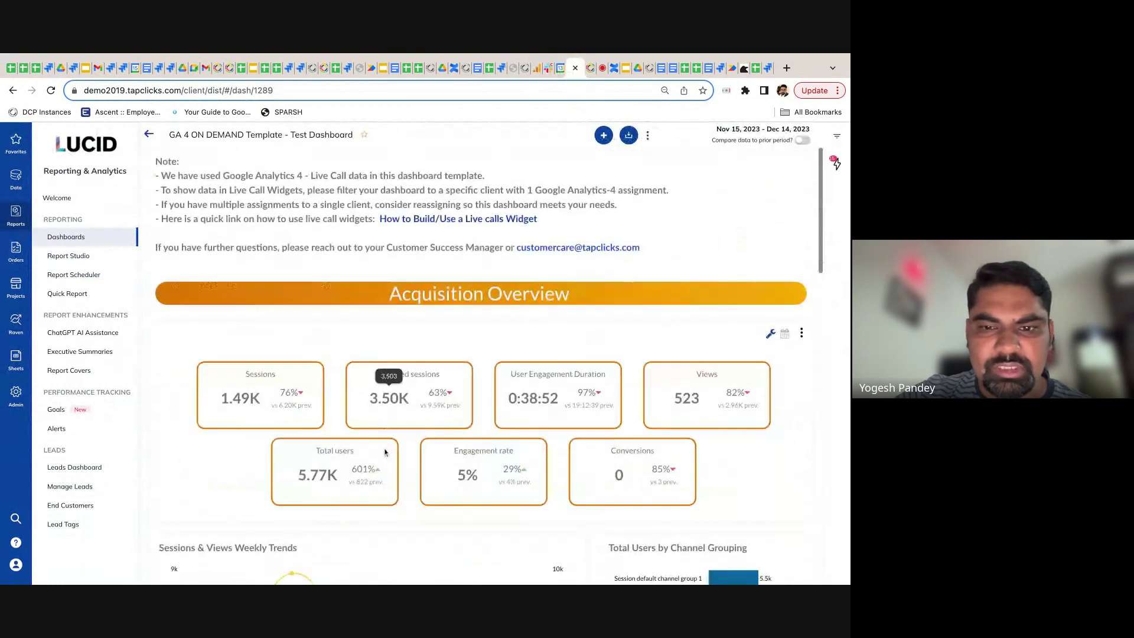
scroll(385, 453, down, 2)
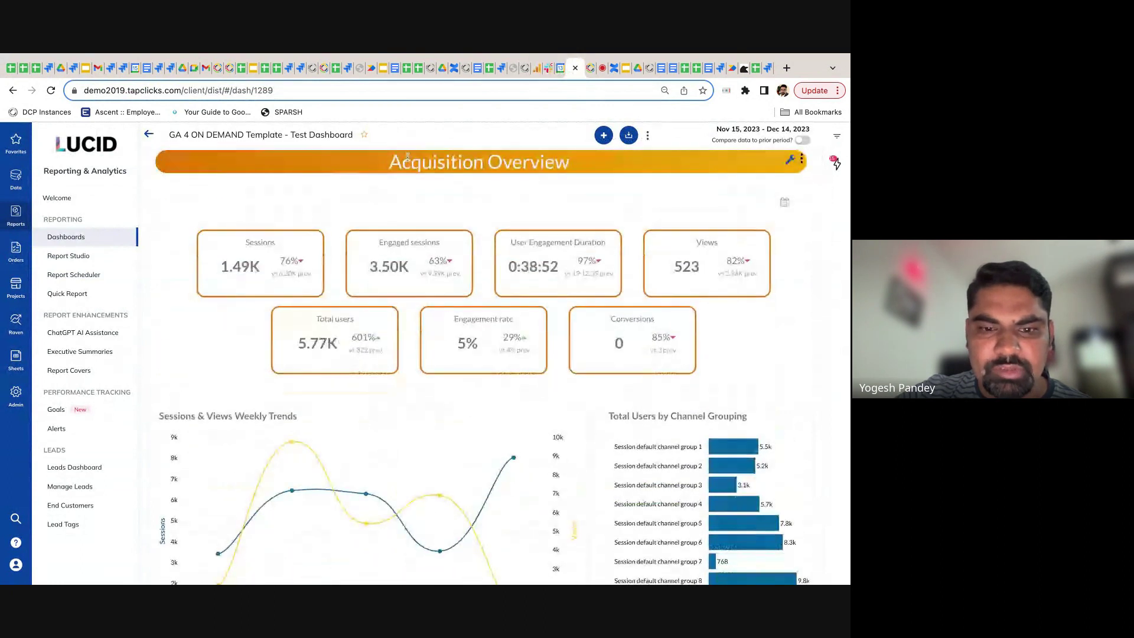
scroll(477, 302, down, 9)
scroll(477, 302, down, 7)
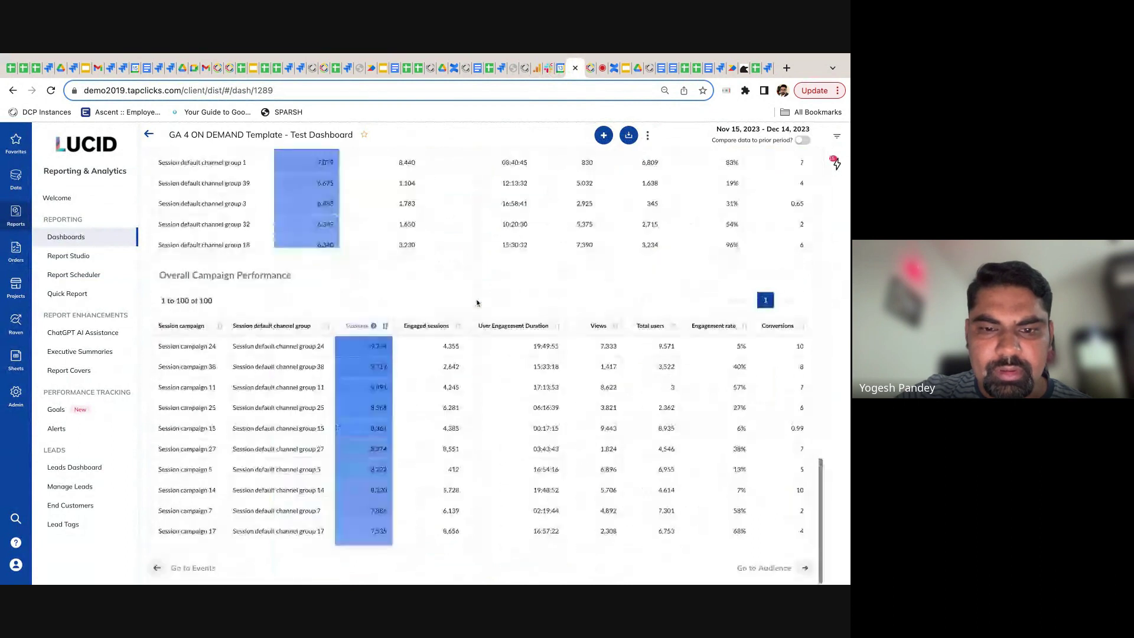
scroll(479, 298, up, 6)
scroll(366, 353, down, 1)
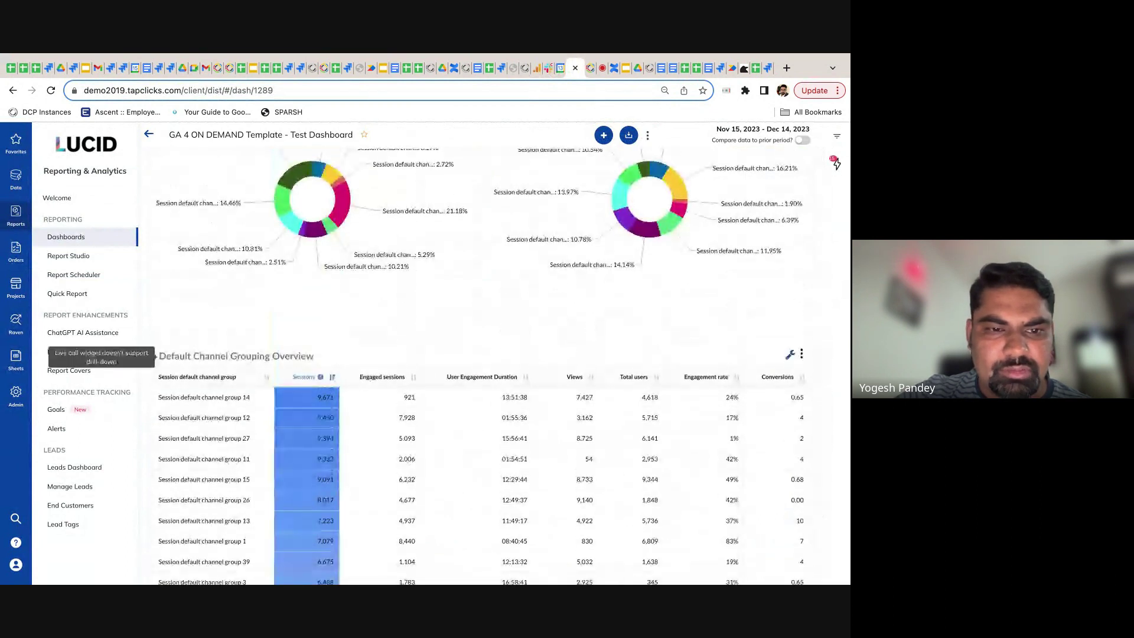
scroll(366, 351, down, 3)
scroll(366, 351, down, 3)
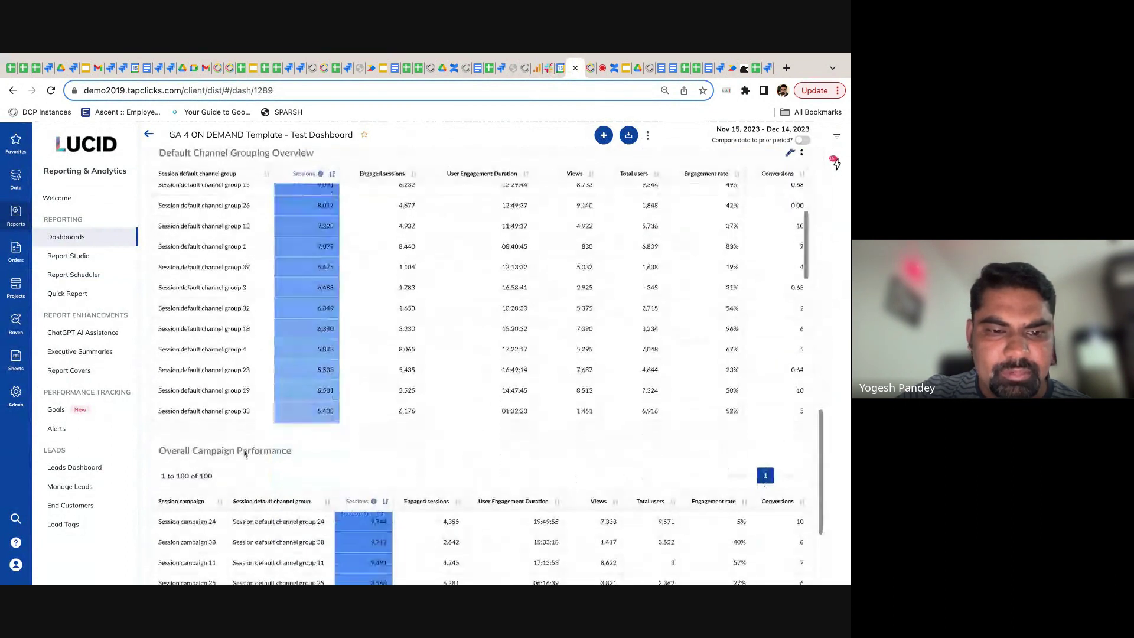
scroll(313, 474, down, 4)
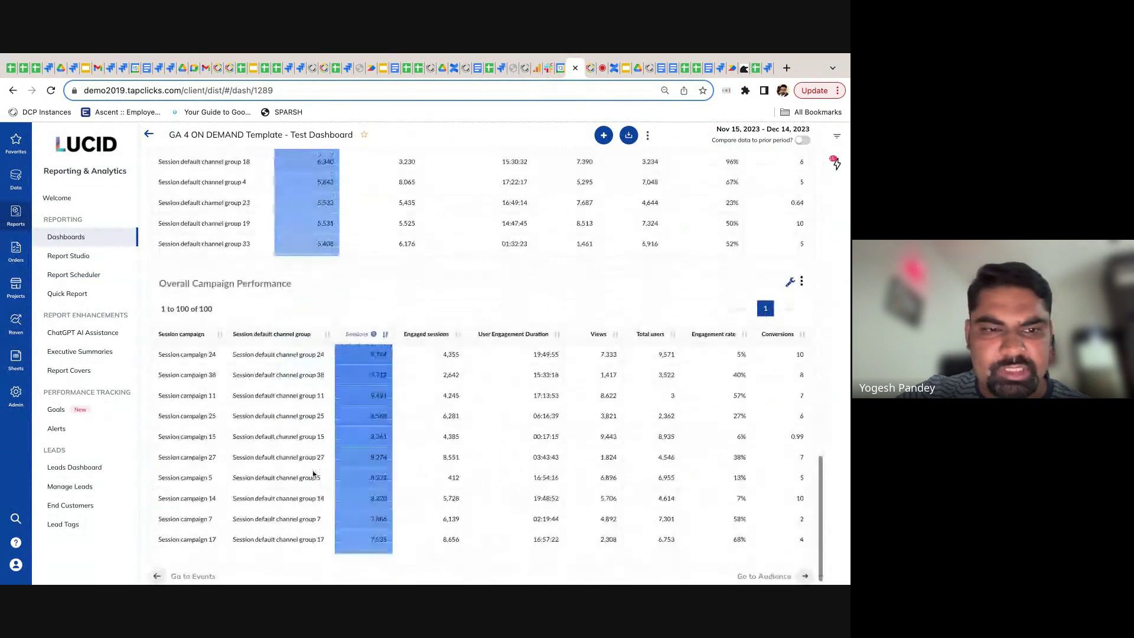
scroll(347, 290, up, 8)
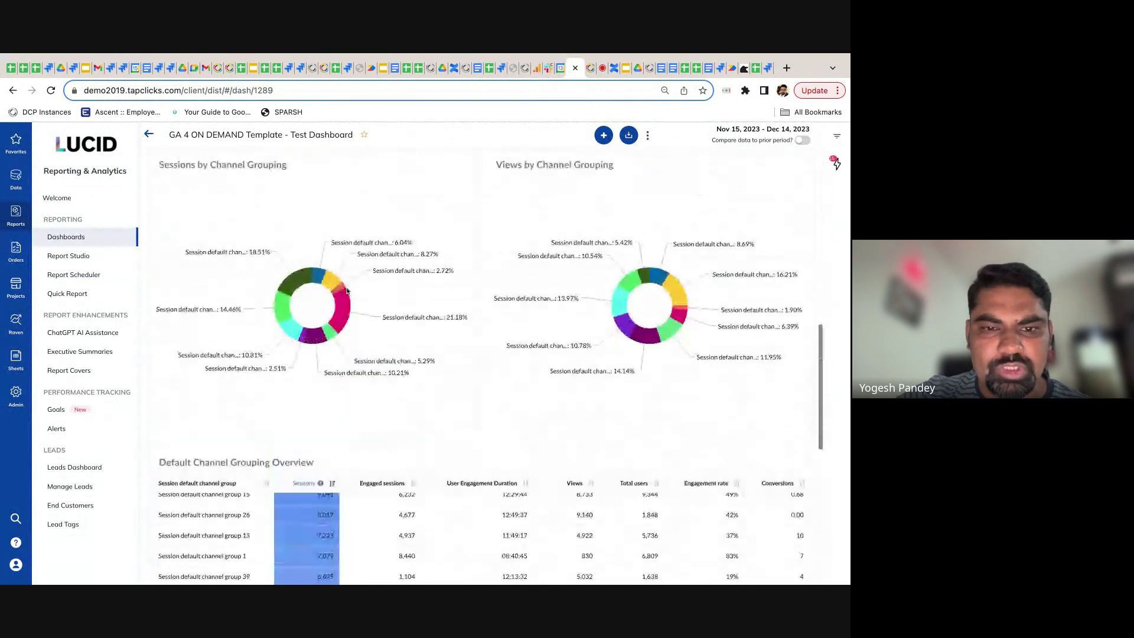
scroll(347, 290, up, 10)
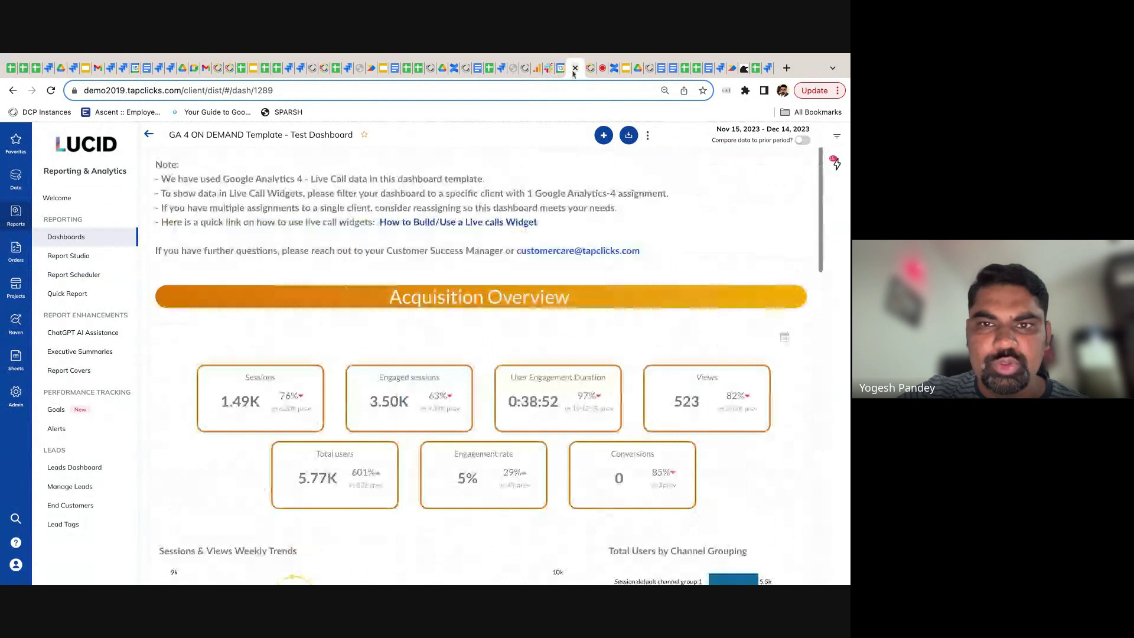
click(536, 68)
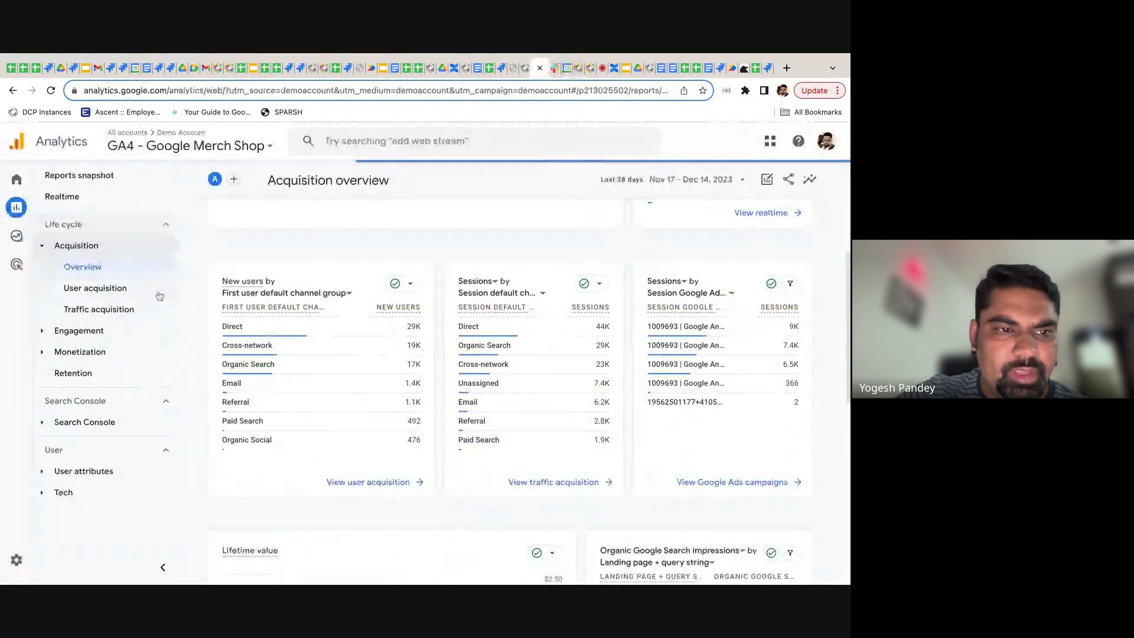
View the User acquisition report, expand Engagement, then go back to the Lucid dashboard.
click(121, 288)
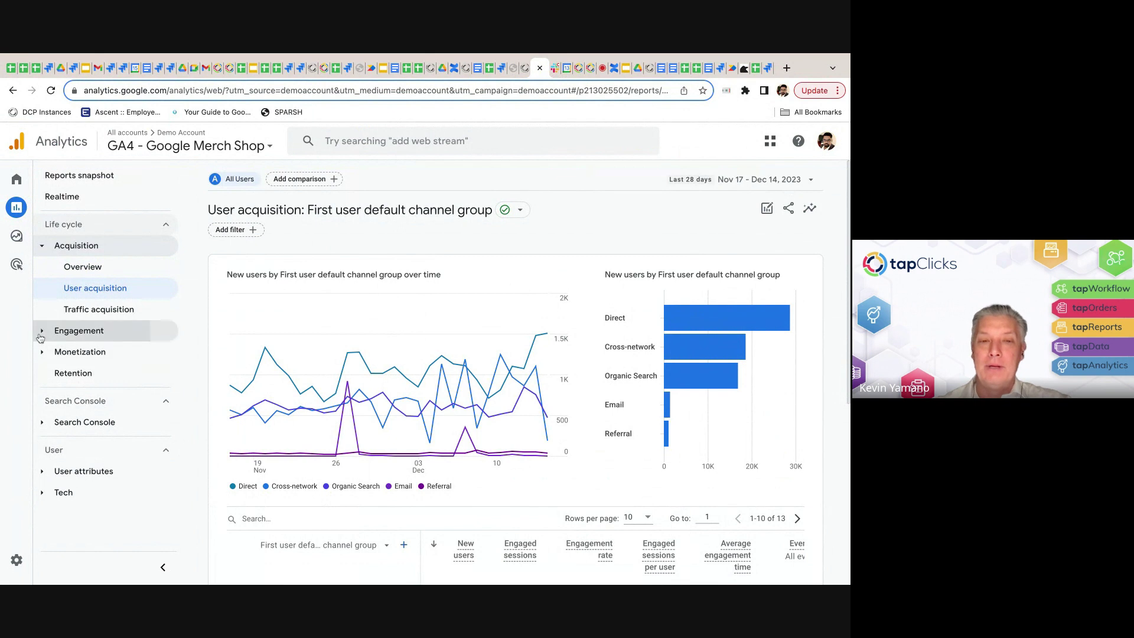
click(88, 331)
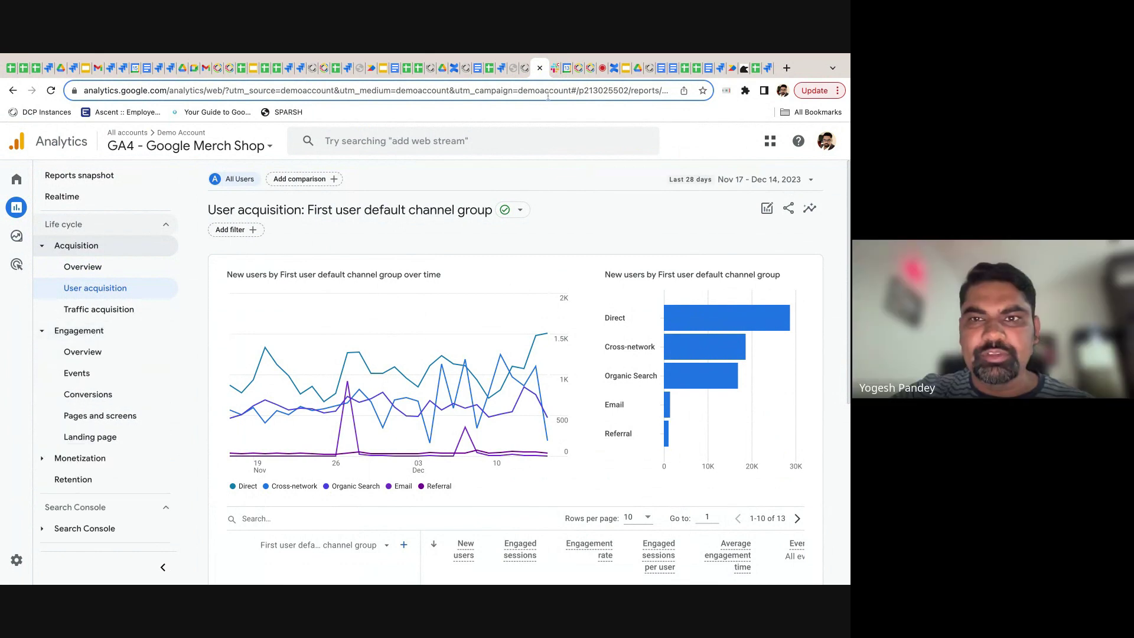
click(579, 69)
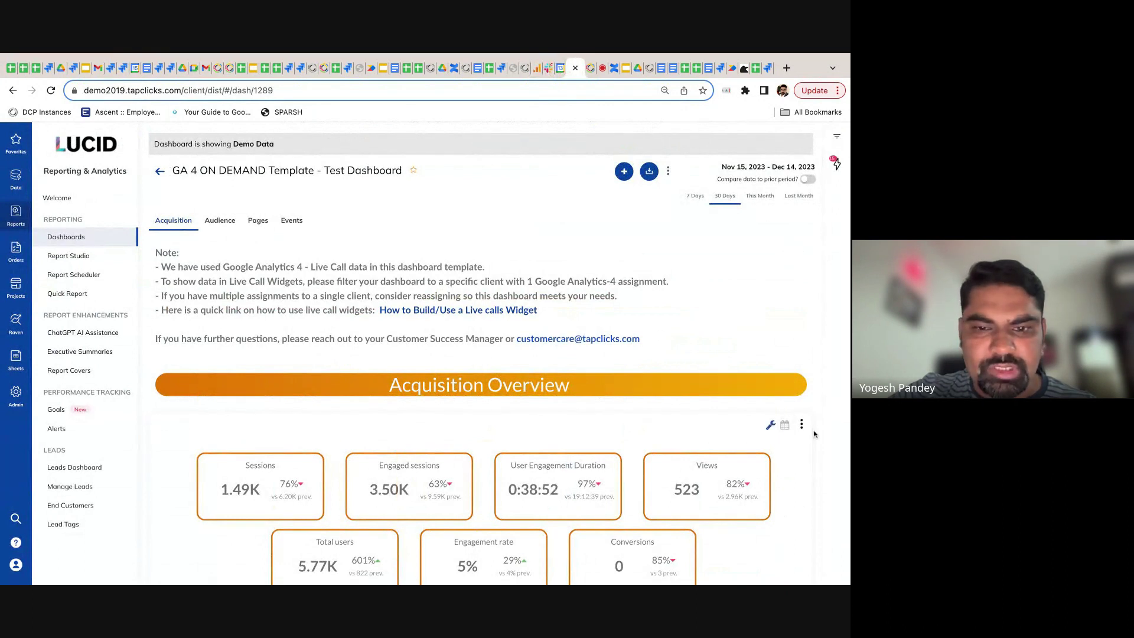
Show the Audience section with Sessions by Age Group and Overall Age Group Performance.
scroll(814, 434, down, 5)
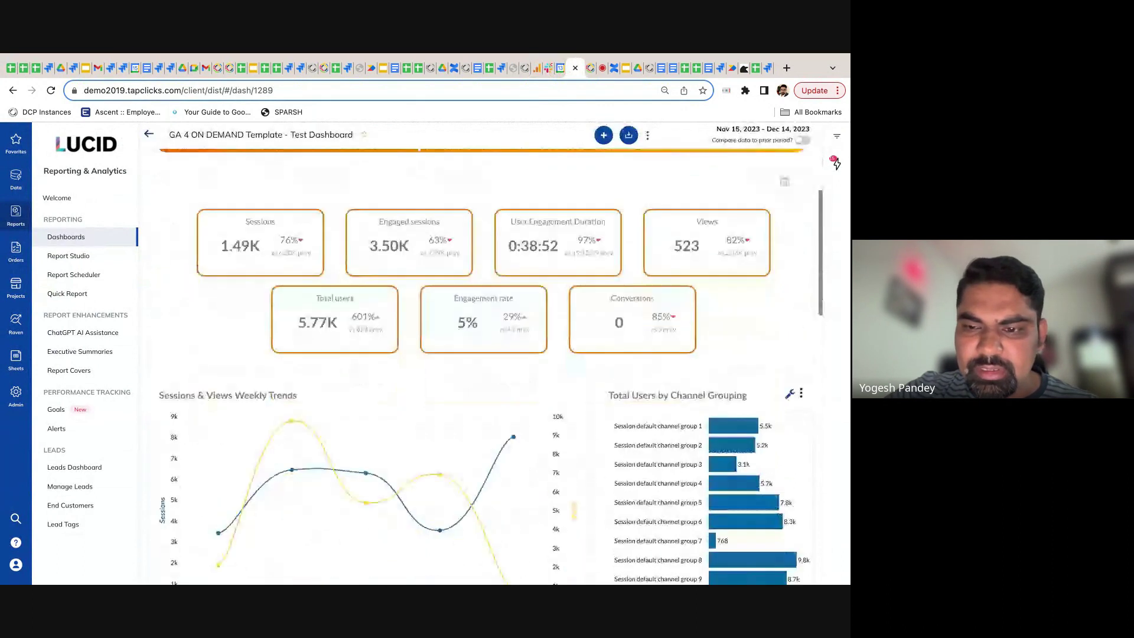
scroll(242, 242, up, 10)
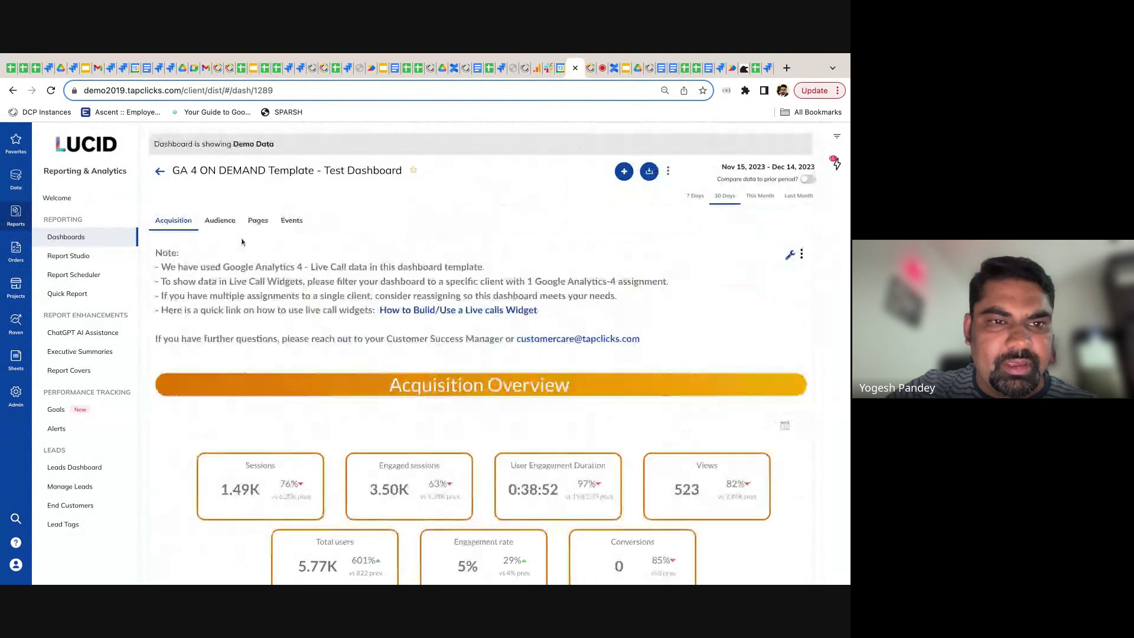
click(220, 221)
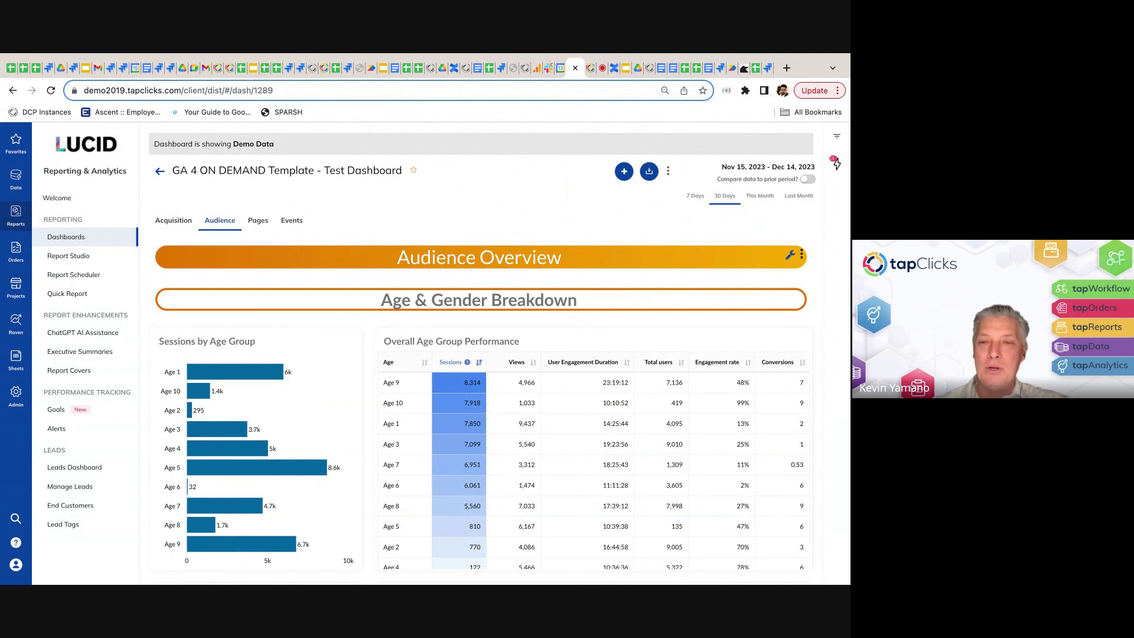
Return to the Acquisition section and look over the KPI widget's options menu.
mouse_move(501, 223)
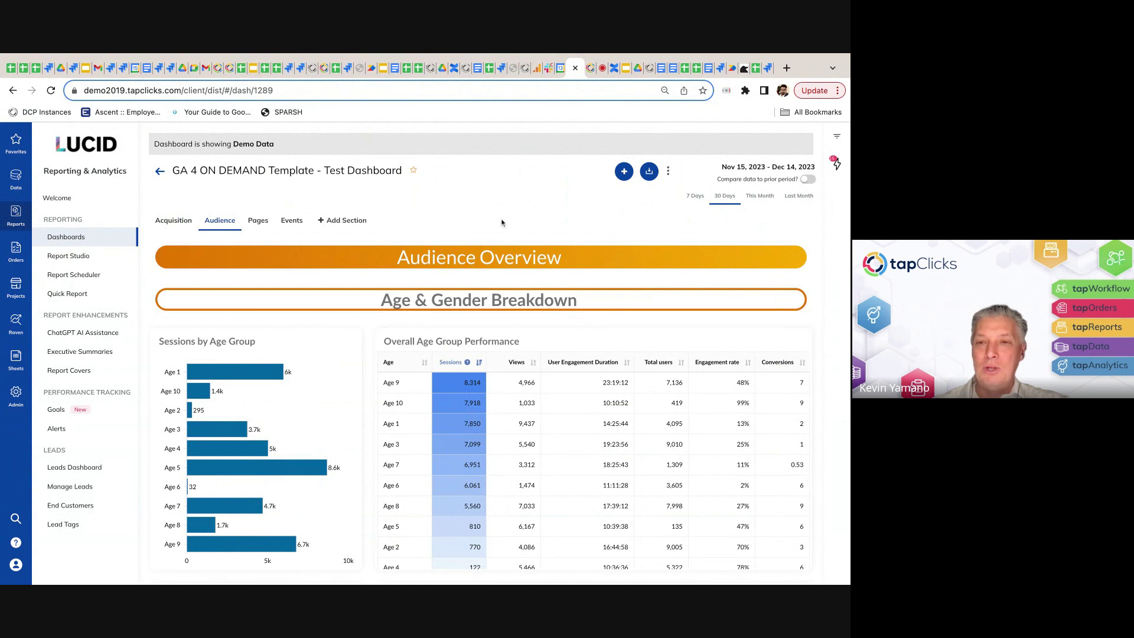
click(174, 220)
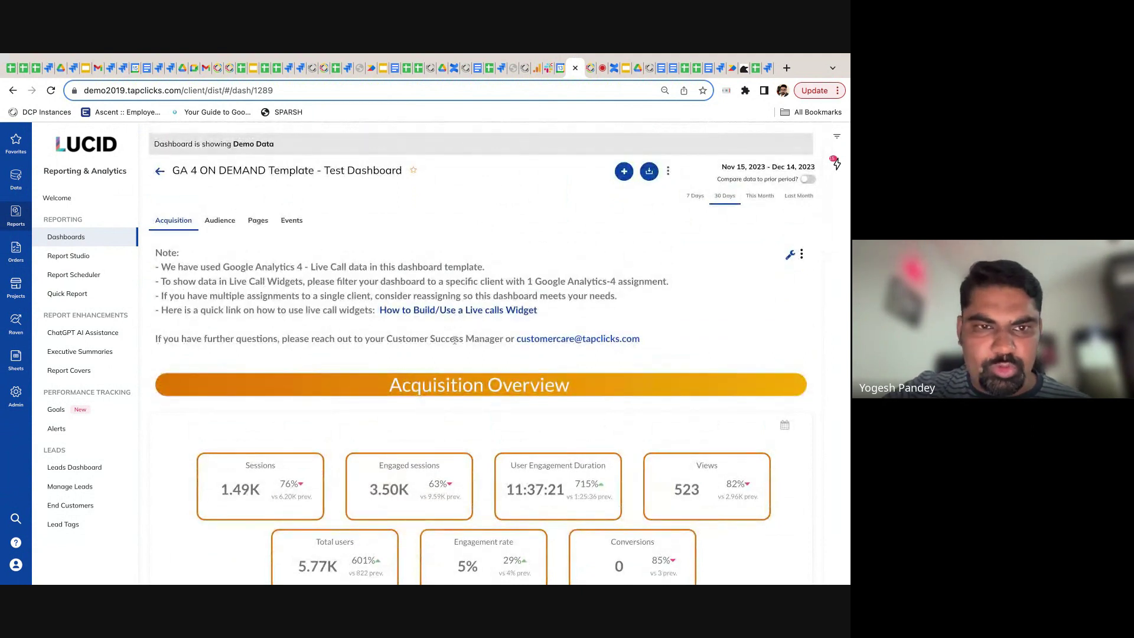
scroll(735, 329, down, 2)
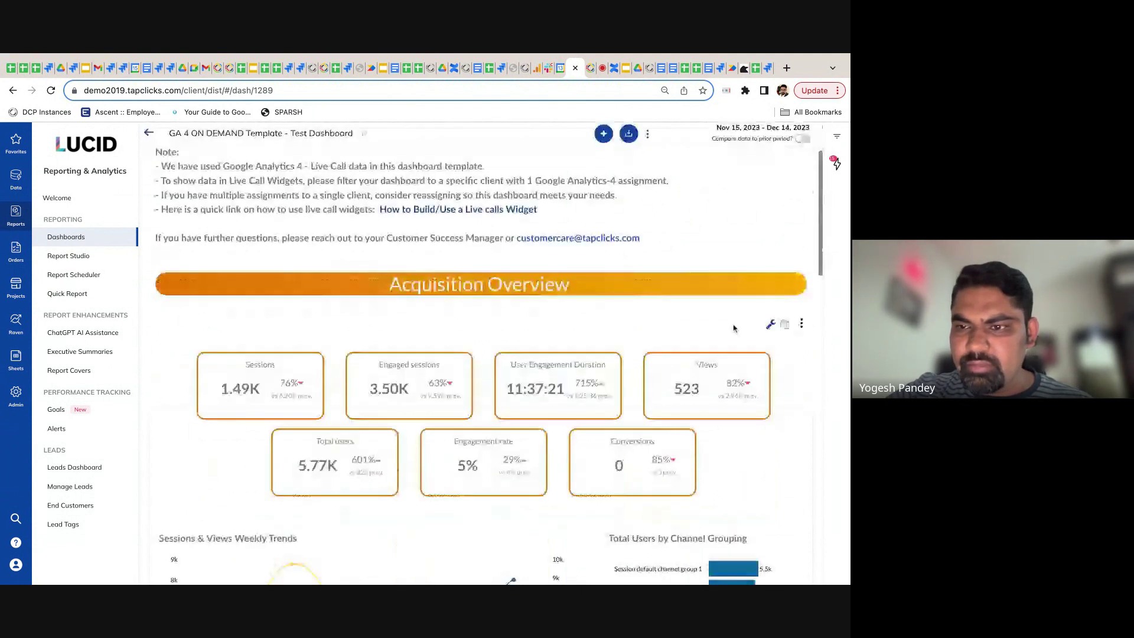
click(802, 327)
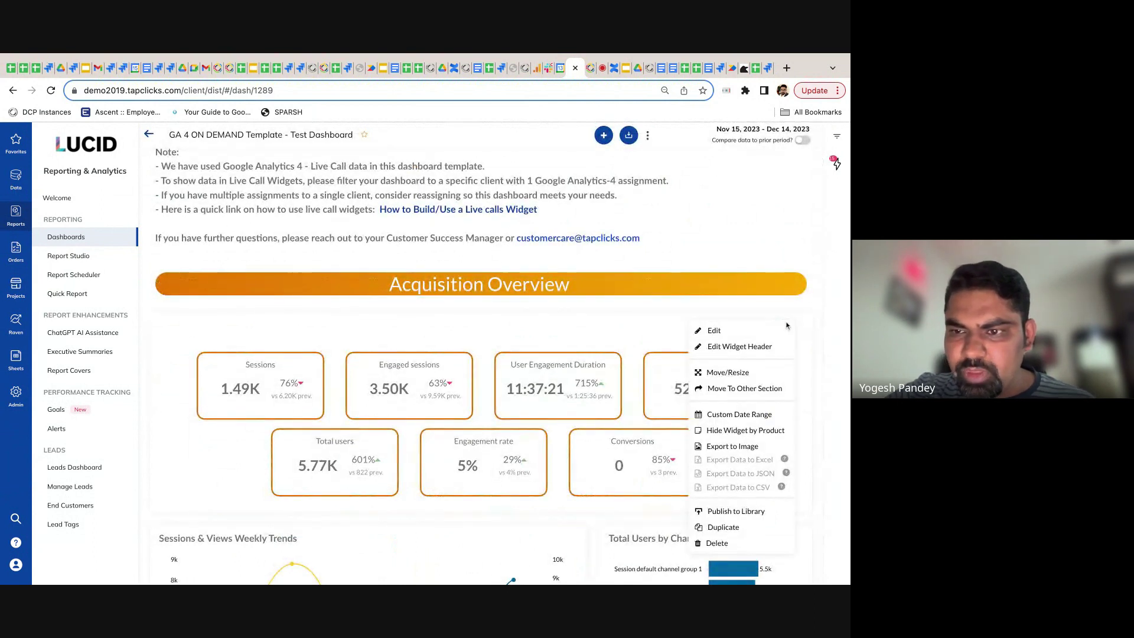
click(796, 307)
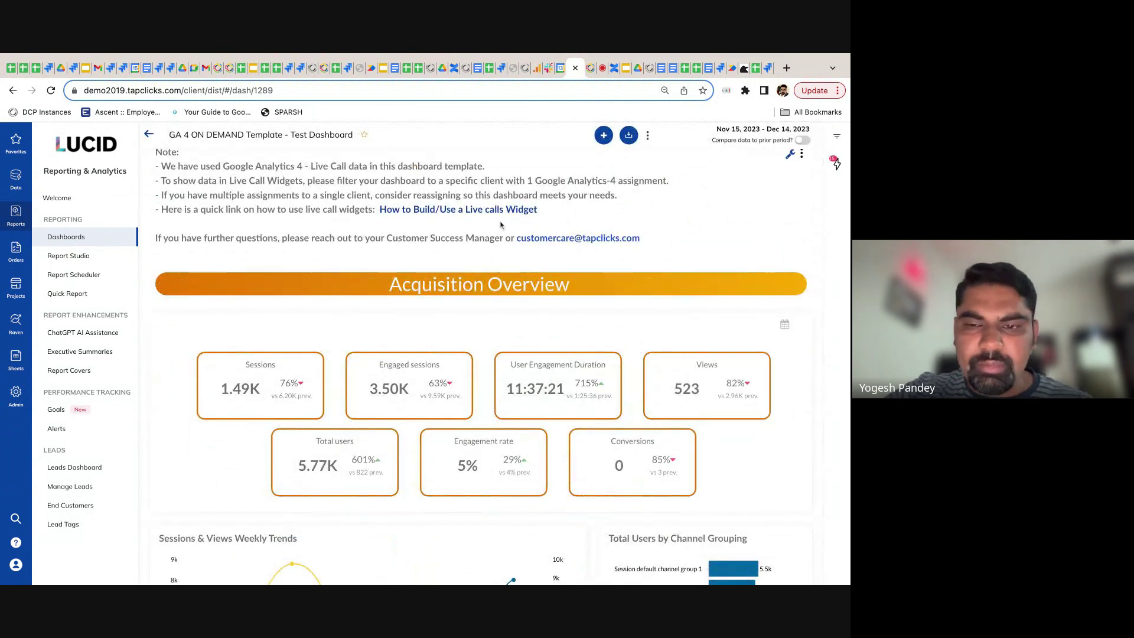
Check the Dashboard Filters panel, then open the KPI widget in Edit mode.
scroll(502, 224, up, 1)
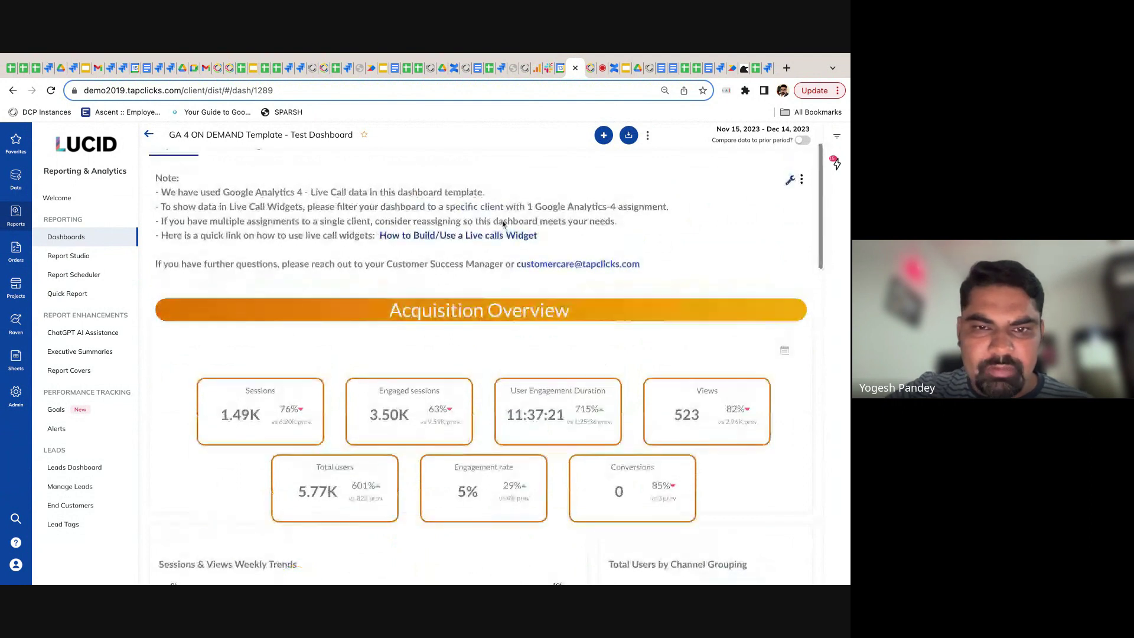
click(838, 137)
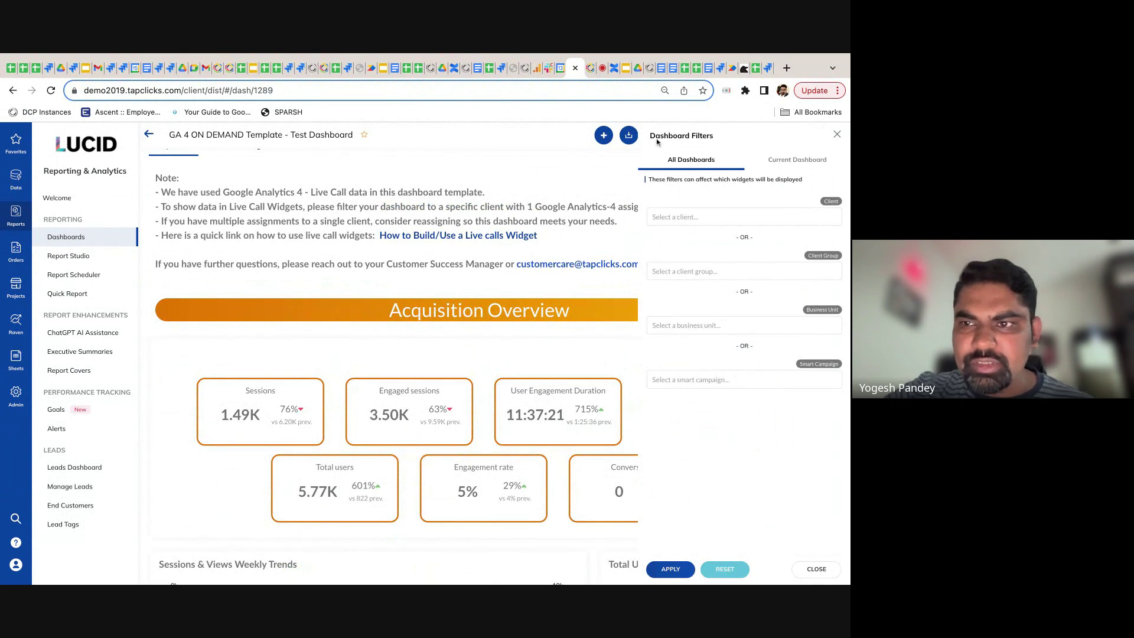
click(837, 135)
mouse_move(806, 341)
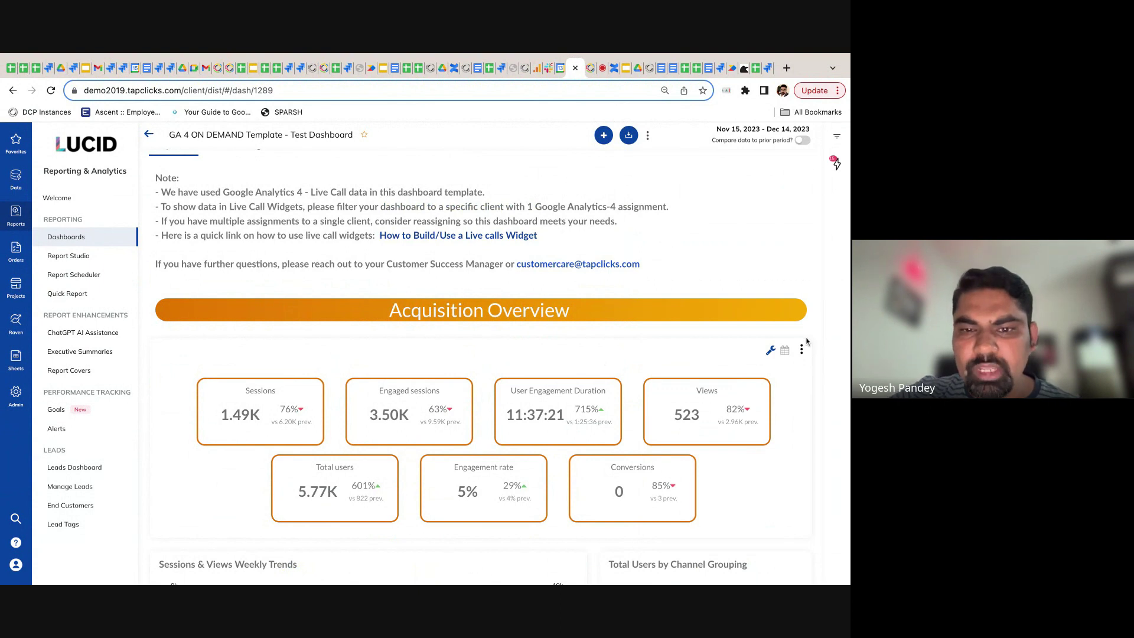
click(801, 350)
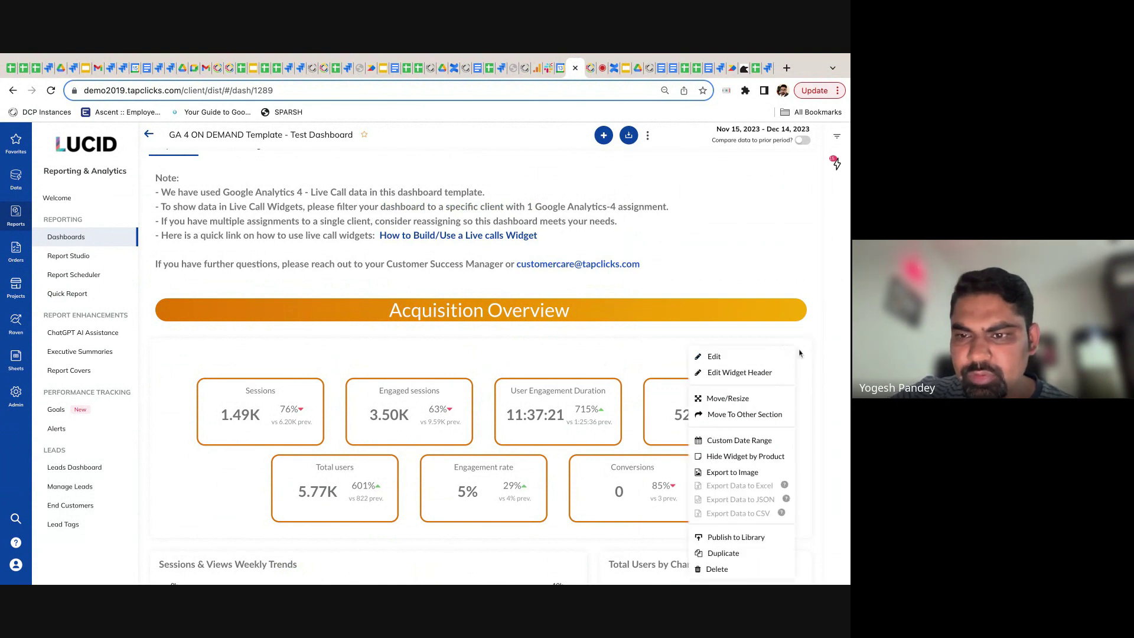
click(755, 357)
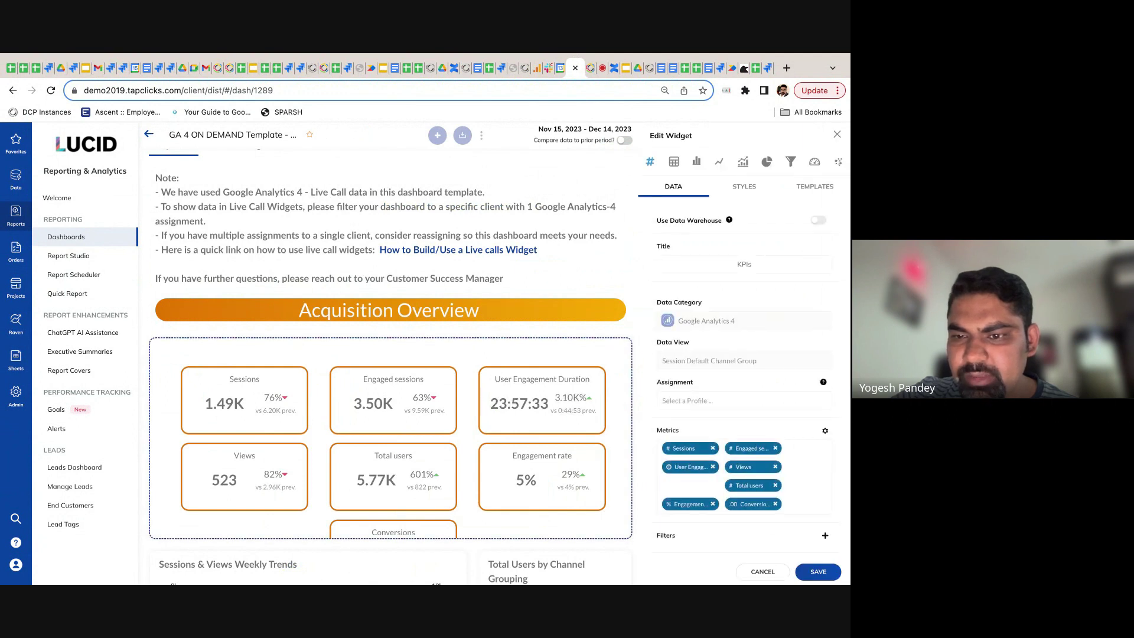
Assign the KPIs widget to the Click Rain GA4 profile and close the editor.
click(737, 404)
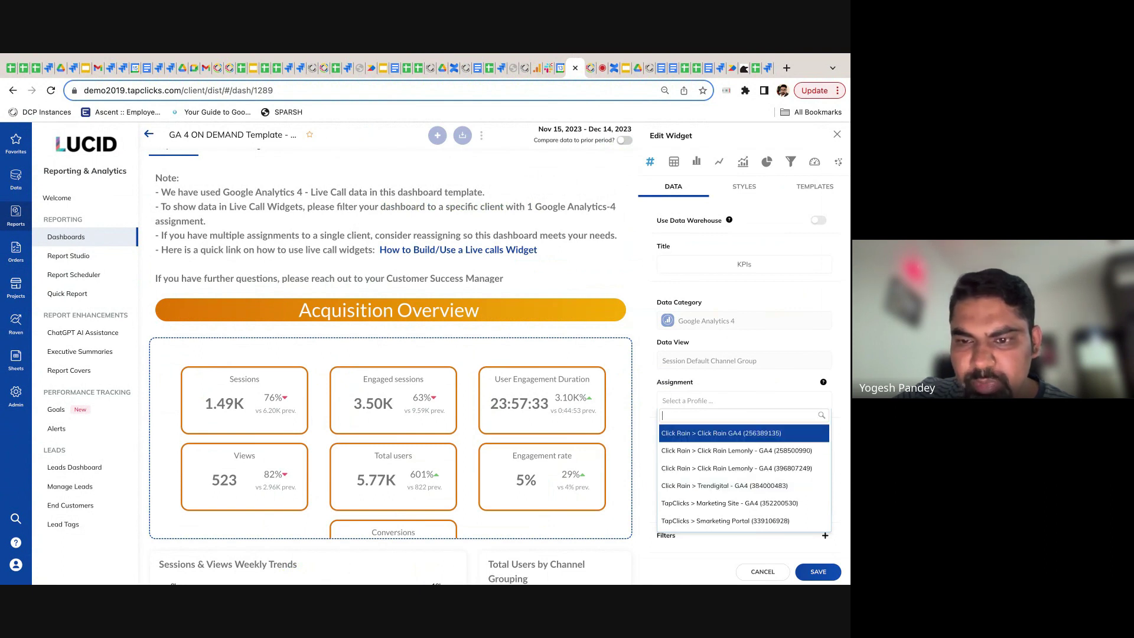
click(751, 436)
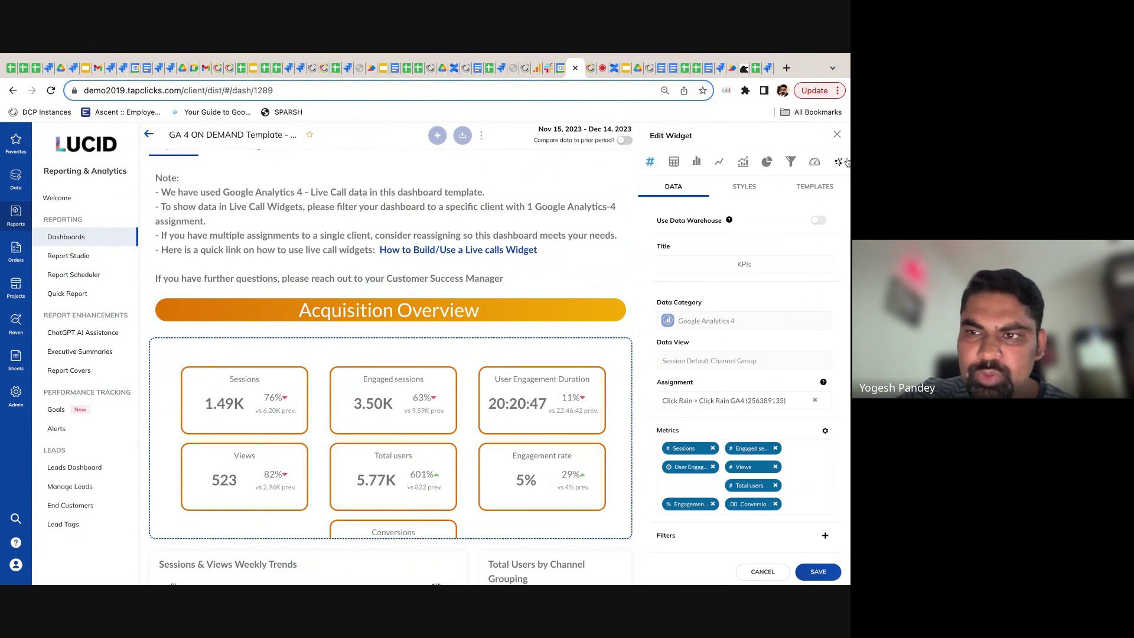
click(837, 136)
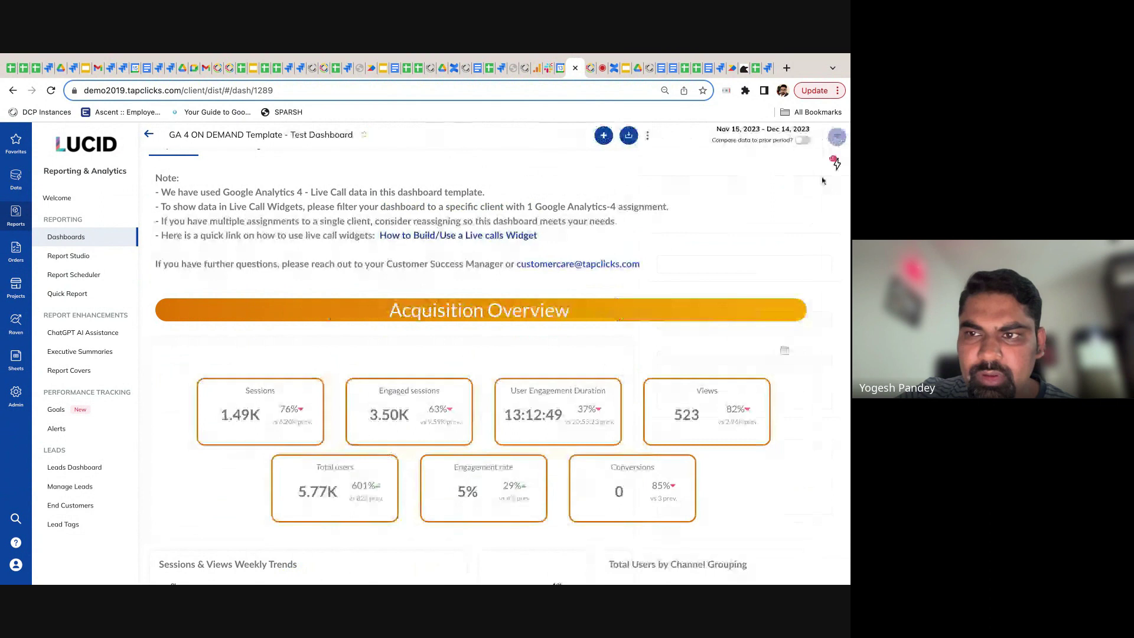
click(837, 141)
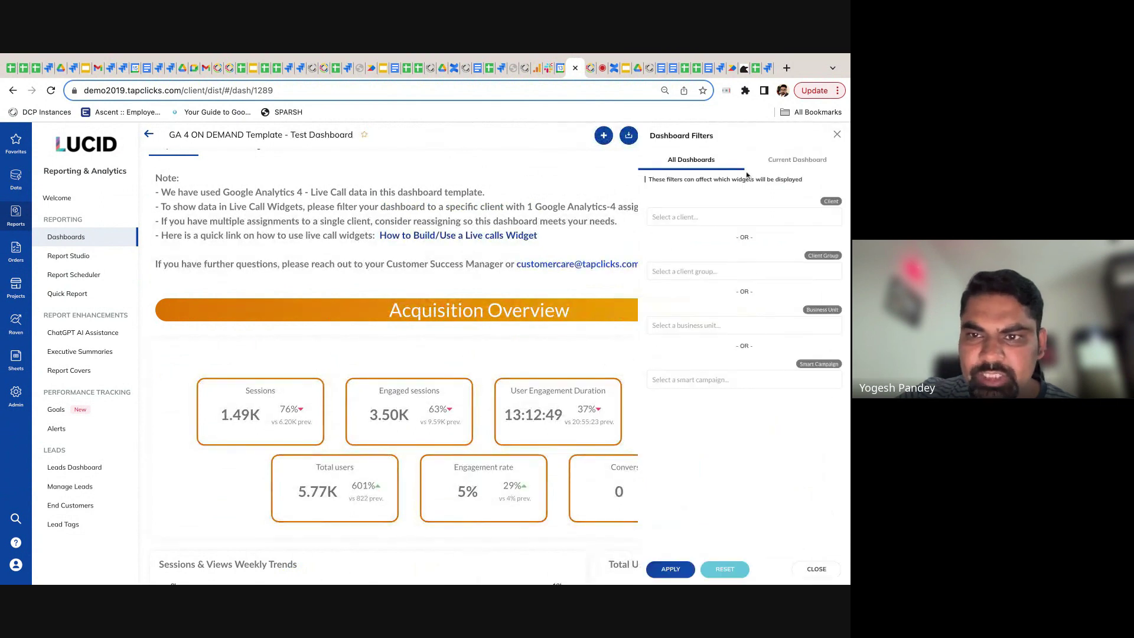
click(708, 223)
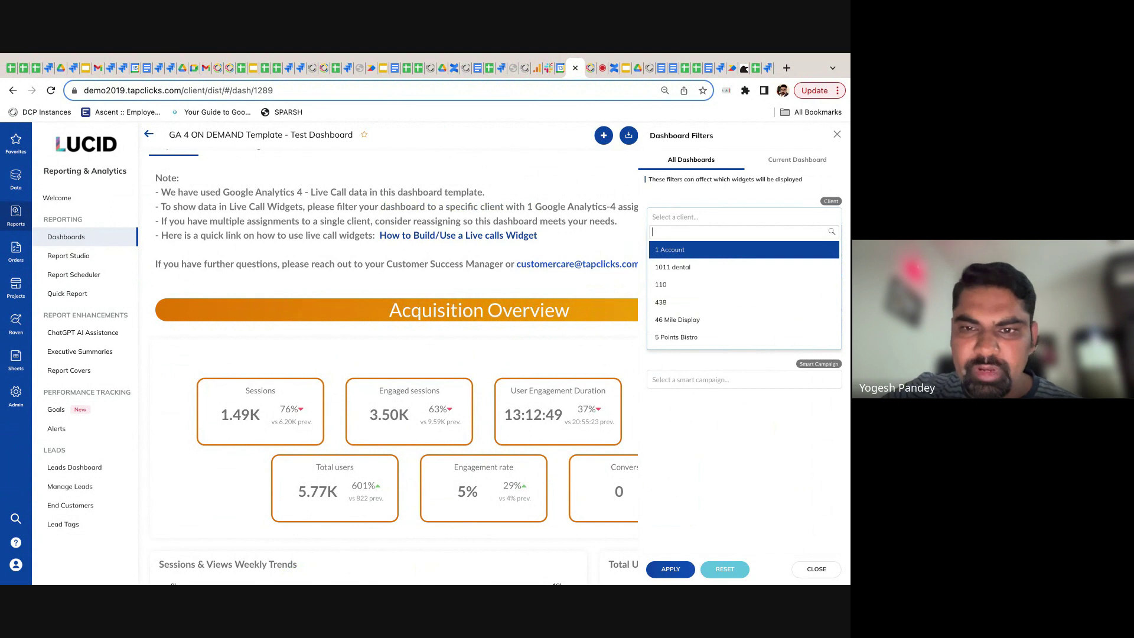
click(632, 244)
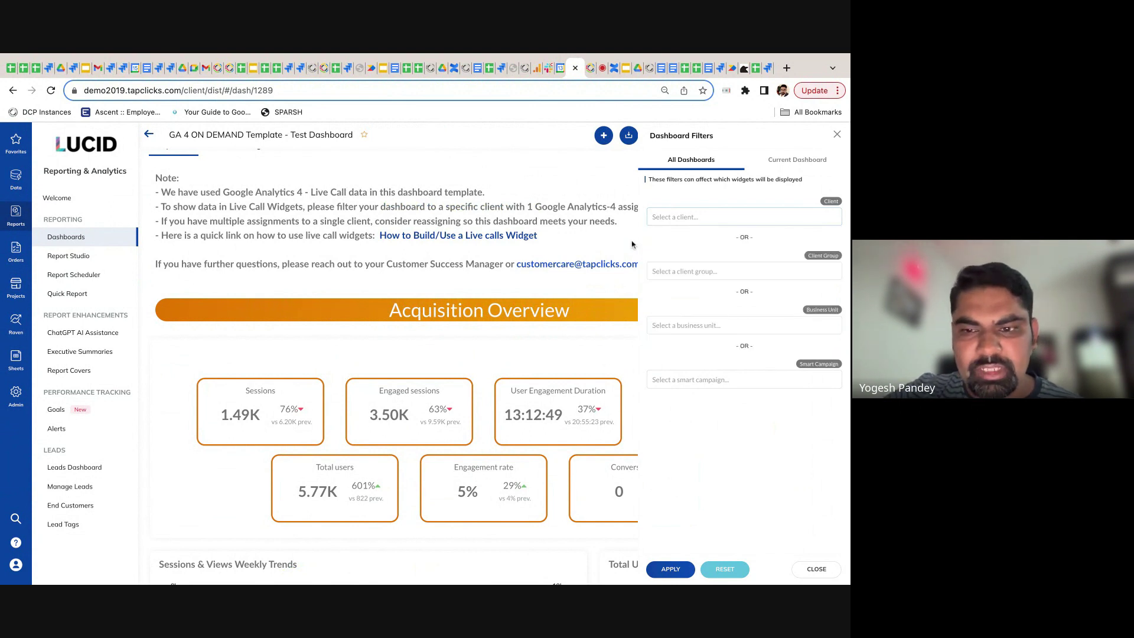
click(837, 135)
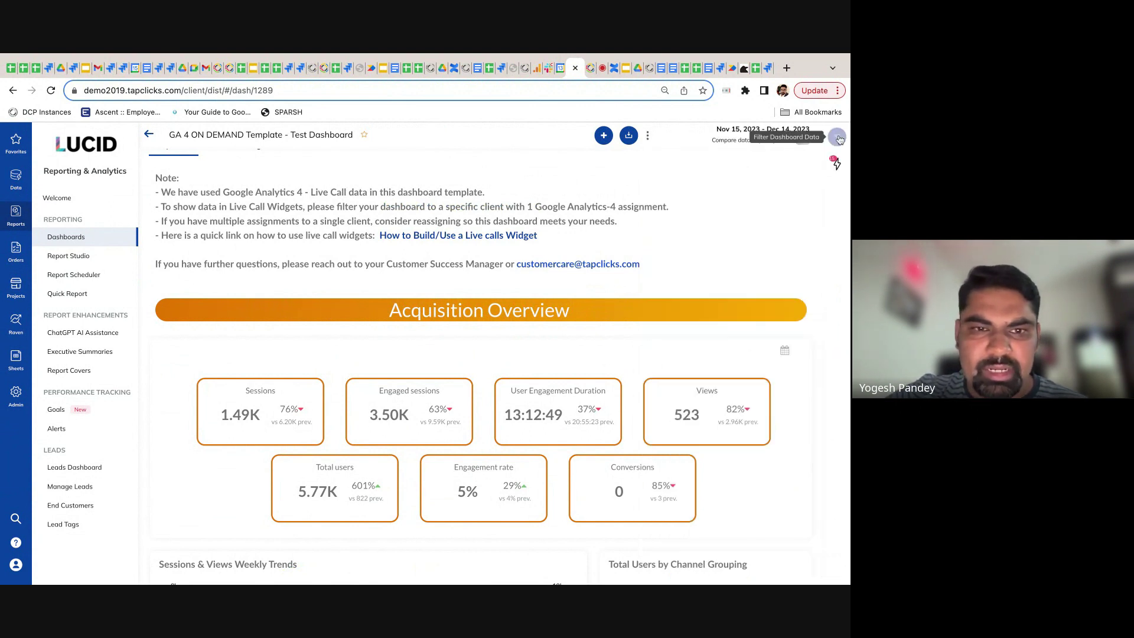
Review the dashboard charts, then bring up the Data, Media, Admin and ChatGPT widget menu.
scroll(246, 225, up, 2)
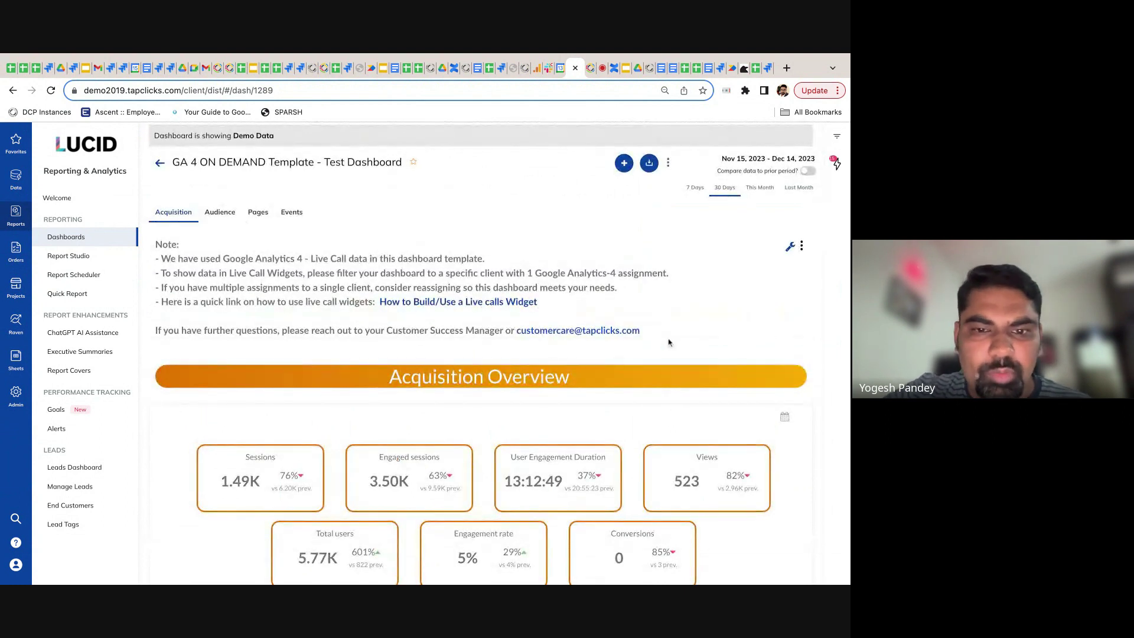
scroll(669, 342, down, 5)
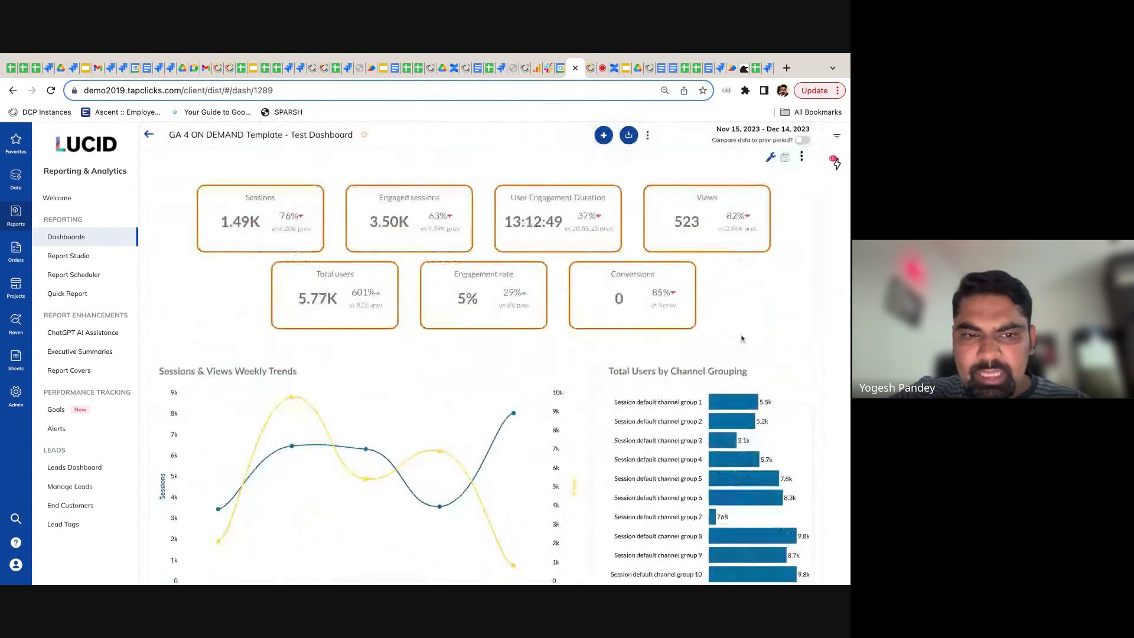
scroll(679, 340, down, 2)
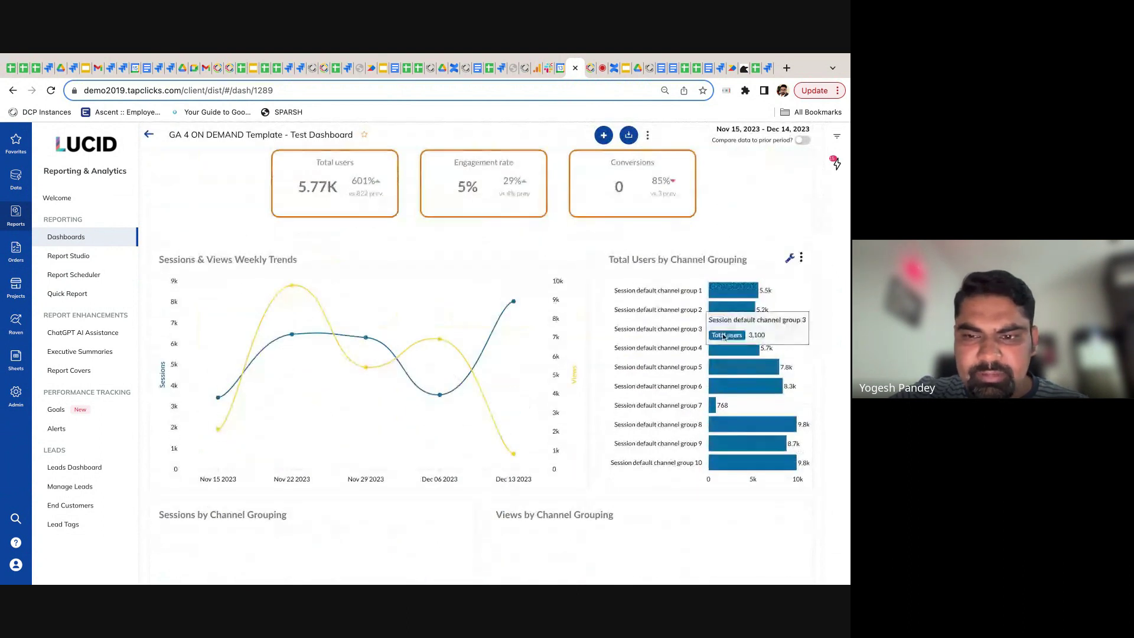
scroll(656, 495, down, 2)
scroll(656, 496, down, 1)
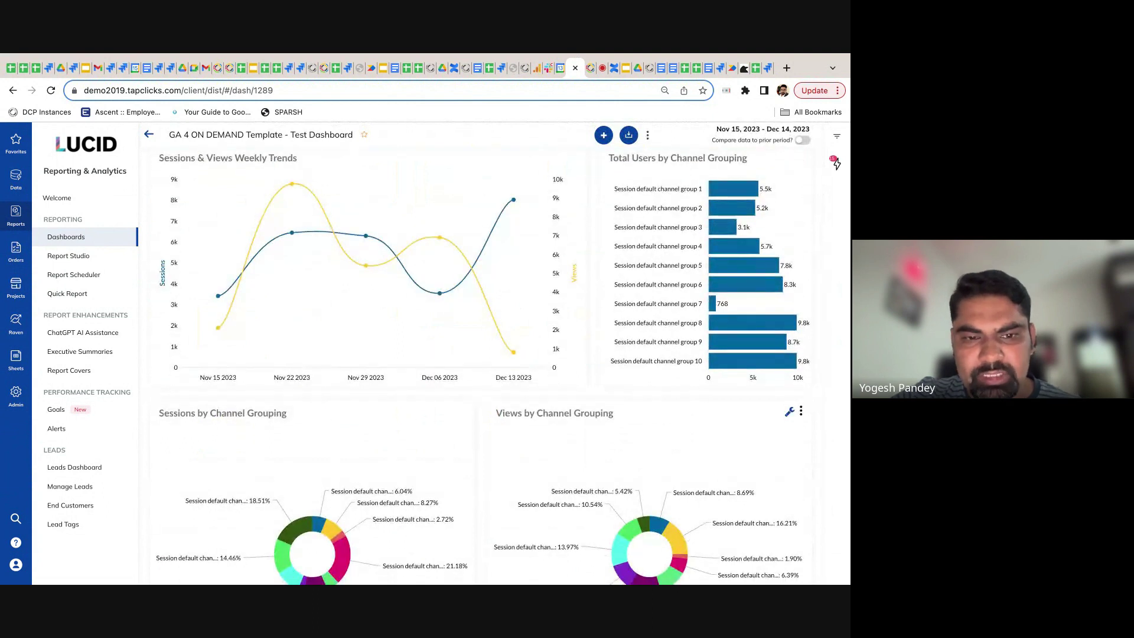
scroll(798, 376, up, 10)
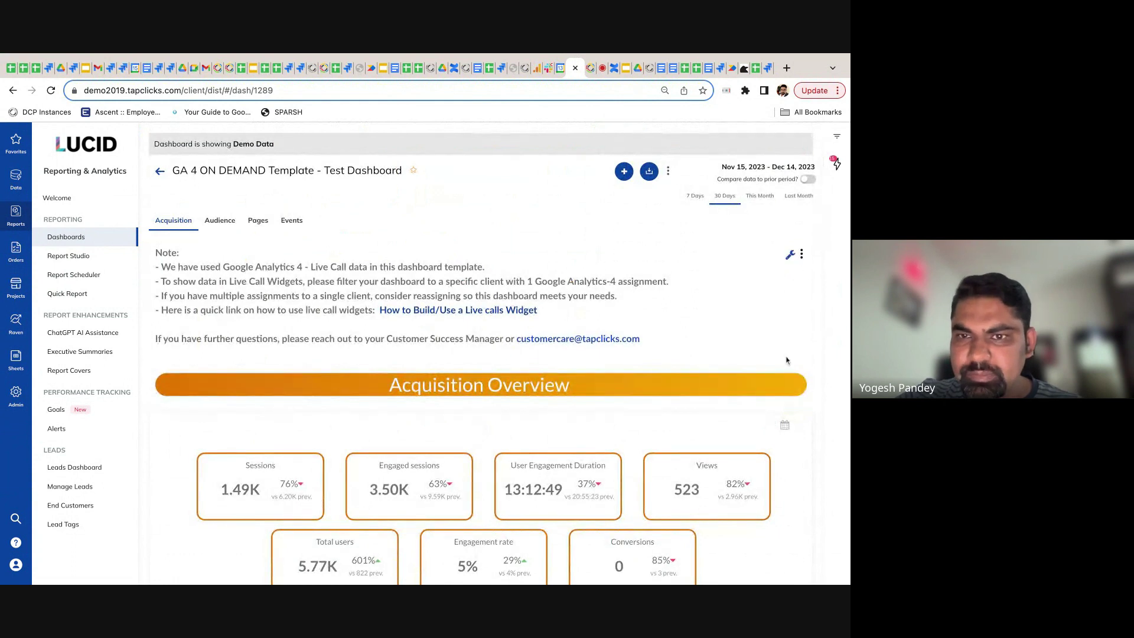
click(624, 172)
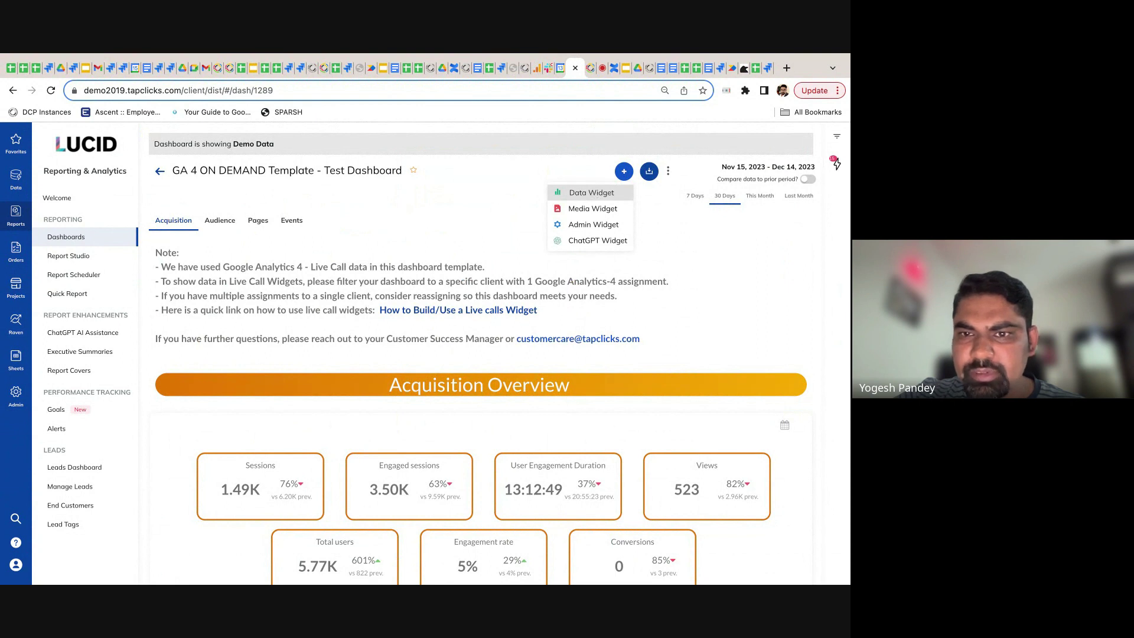
Start a new Data Widget with Google Analytics 4 as its data category.
click(591, 193)
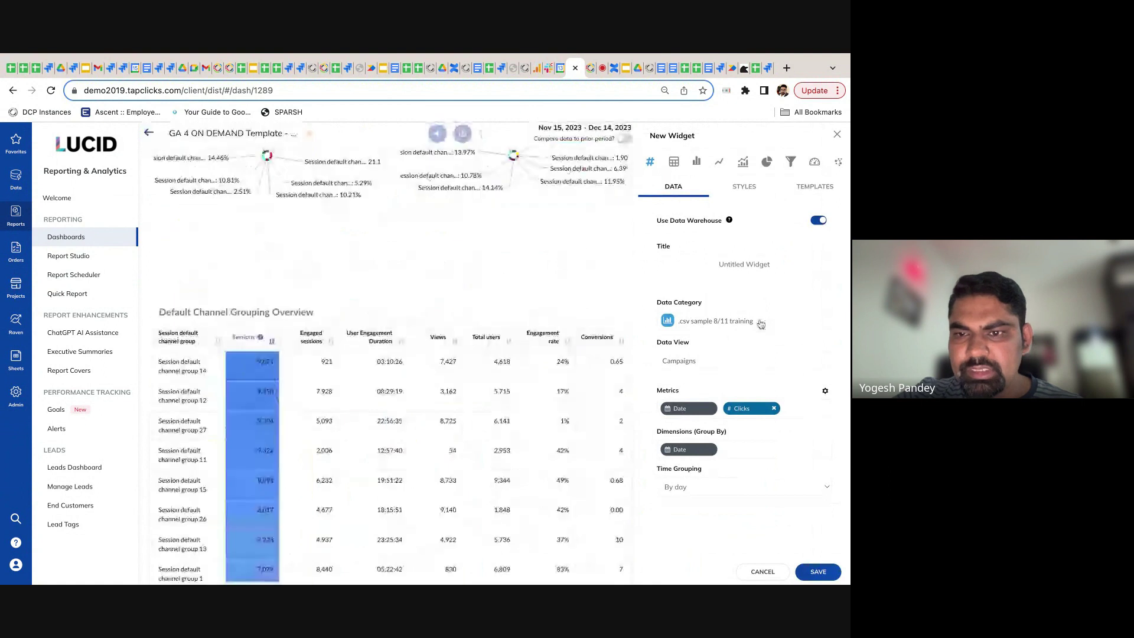
click(760, 324)
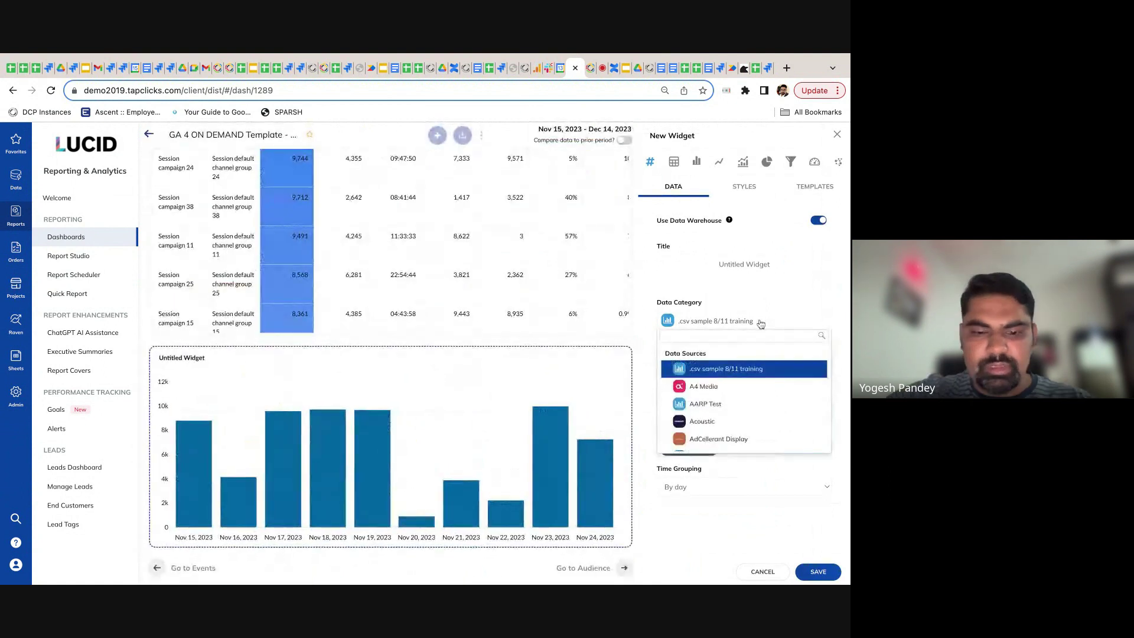
text(GA)
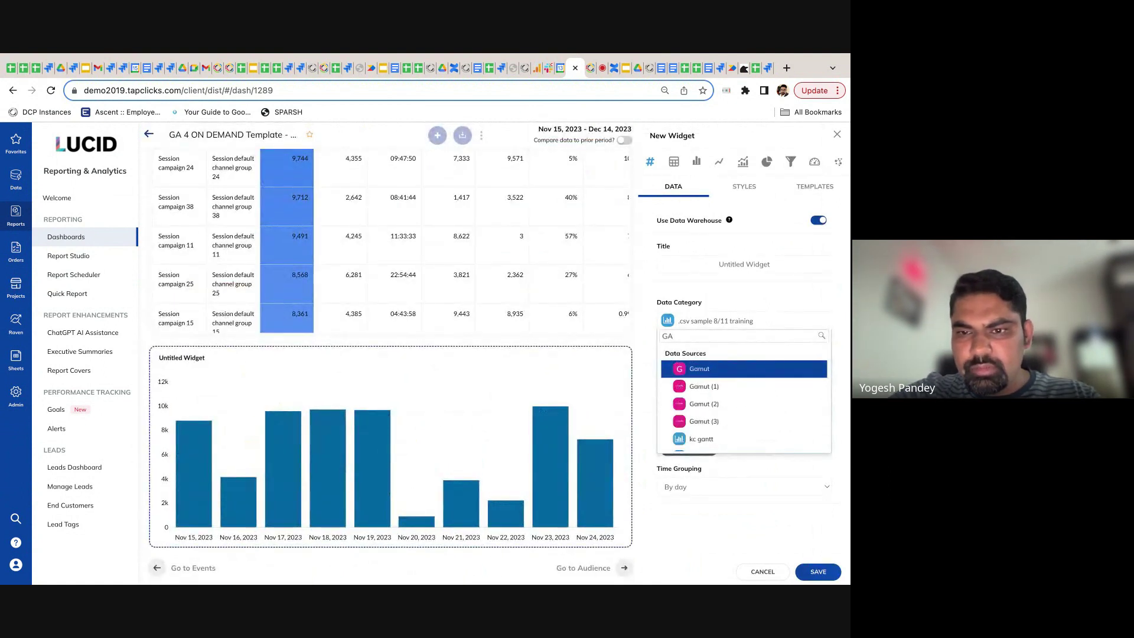
key(BackSpace)
text(oogle)
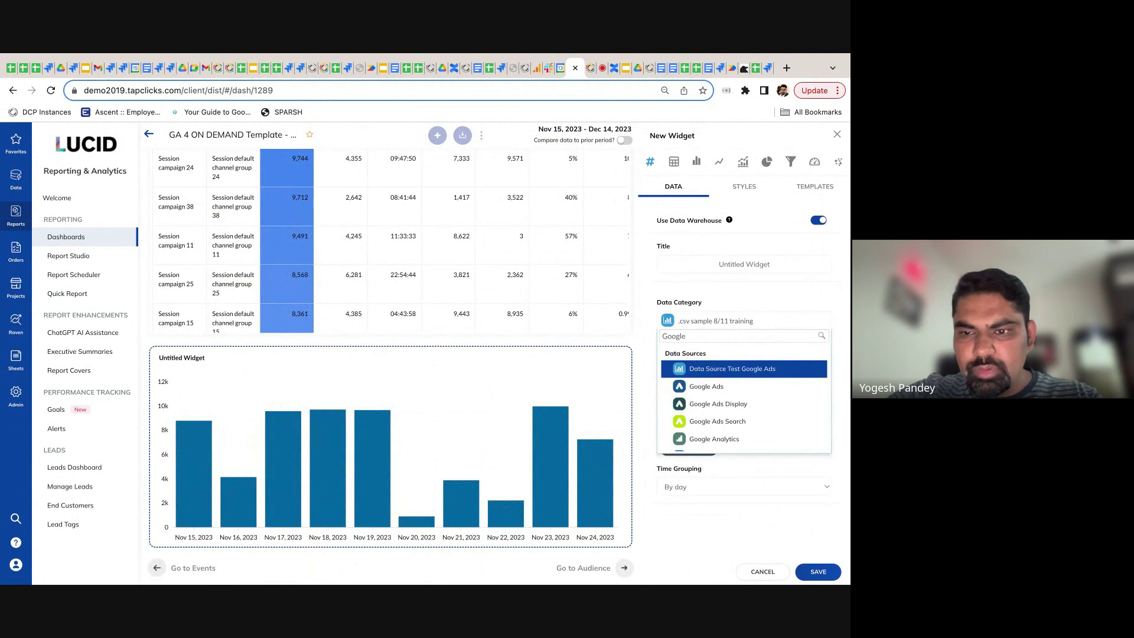
scroll(762, 413, down, 3)
click(763, 417)
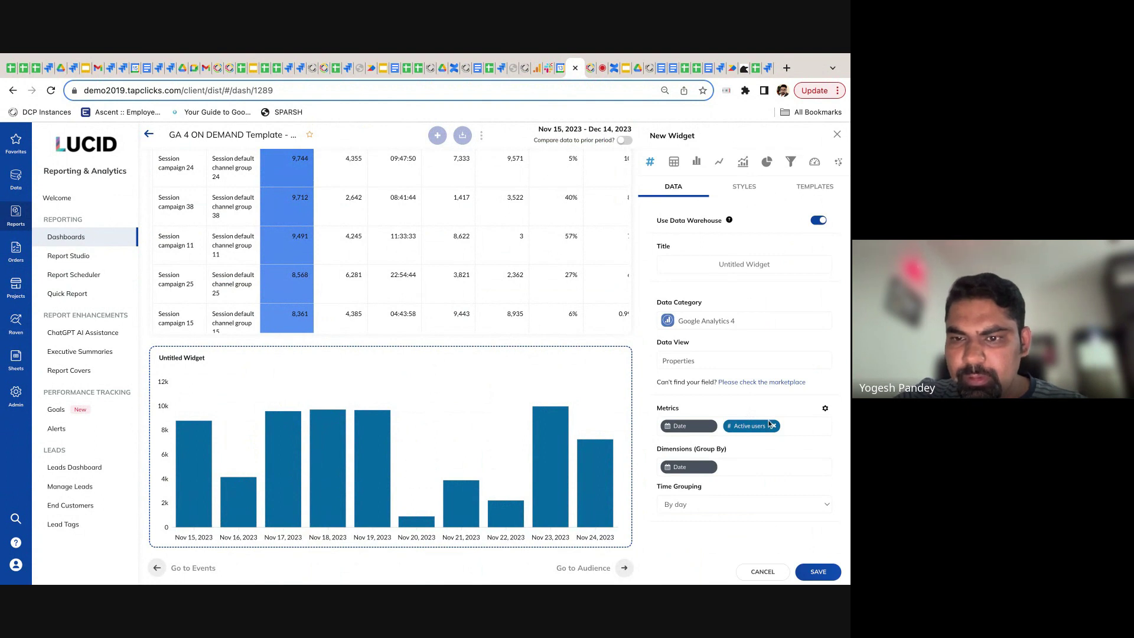
Review the Data View list, keep Properties, and show the widget's STYLES options.
click(723, 365)
scroll(730, 428, down, 3)
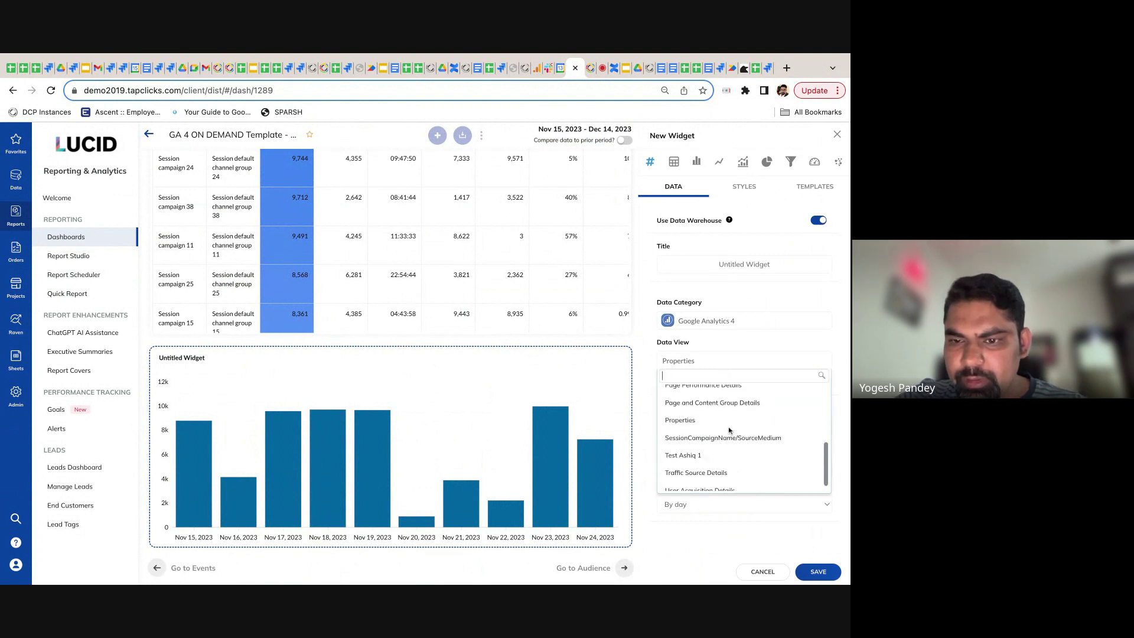
scroll(729, 430, up, 1)
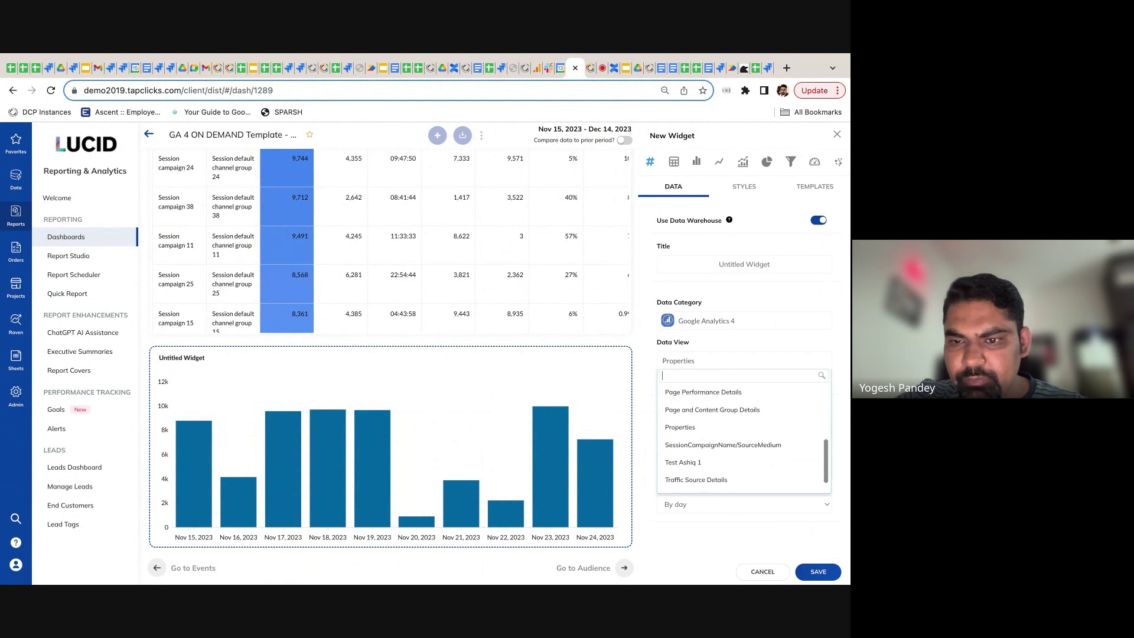
scroll(744, 448, up, 10)
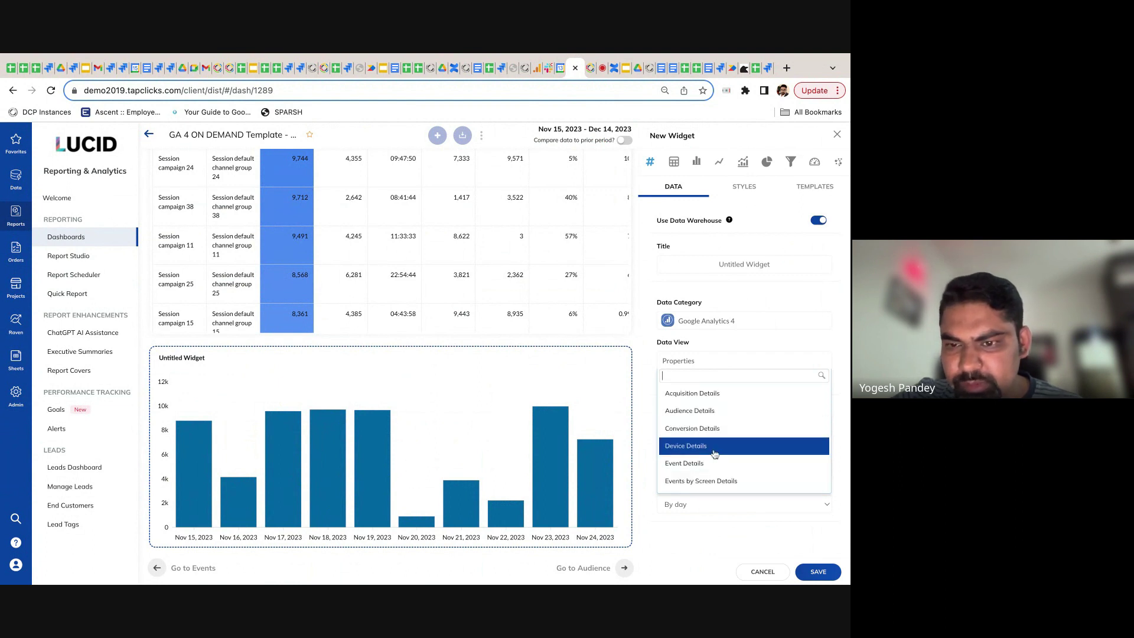
scroll(717, 453, down, 3)
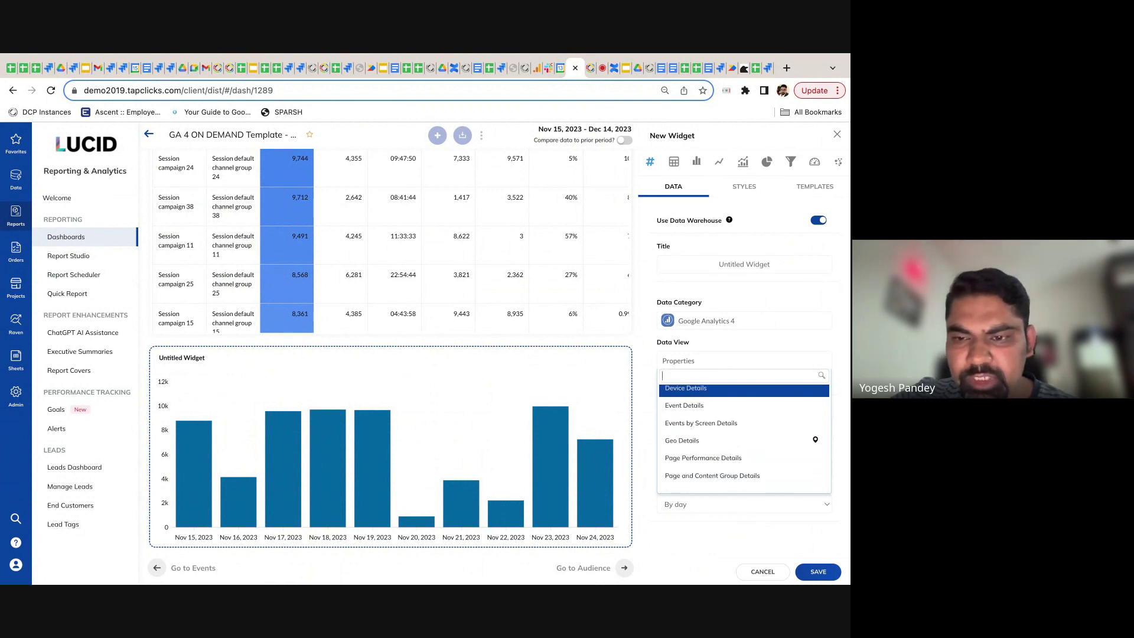
scroll(701, 404, down, 2)
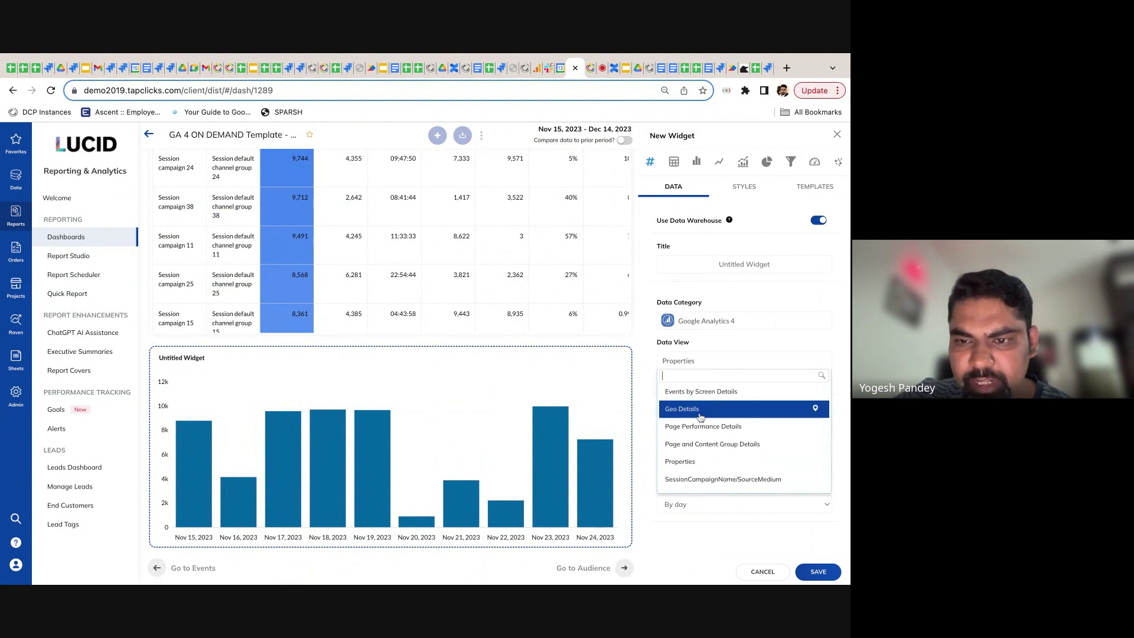
click(648, 437)
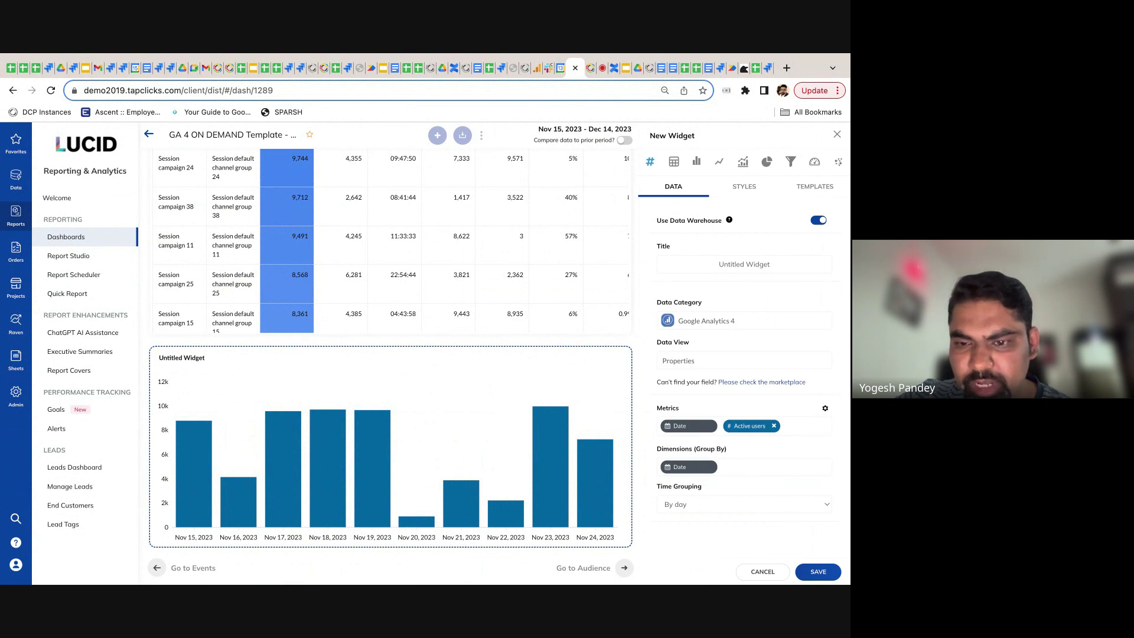
click(745, 187)
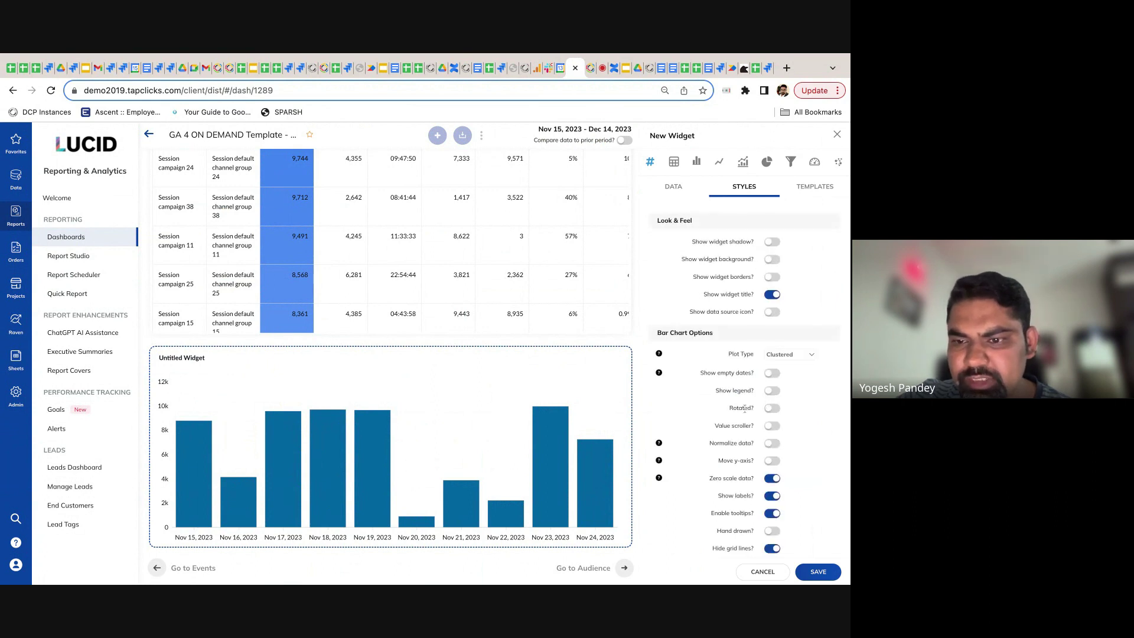
Browse the STYLES options, then turn off Use Data Warehouse on the DATA tab.
scroll(763, 406, down, 2)
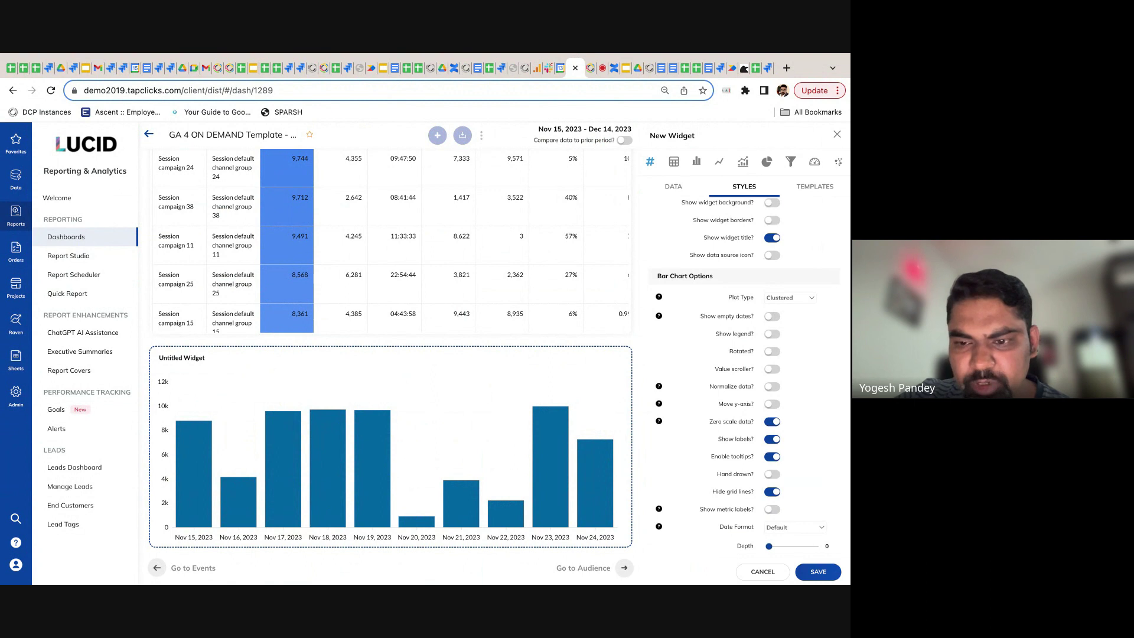
scroll(744, 378, up, 2)
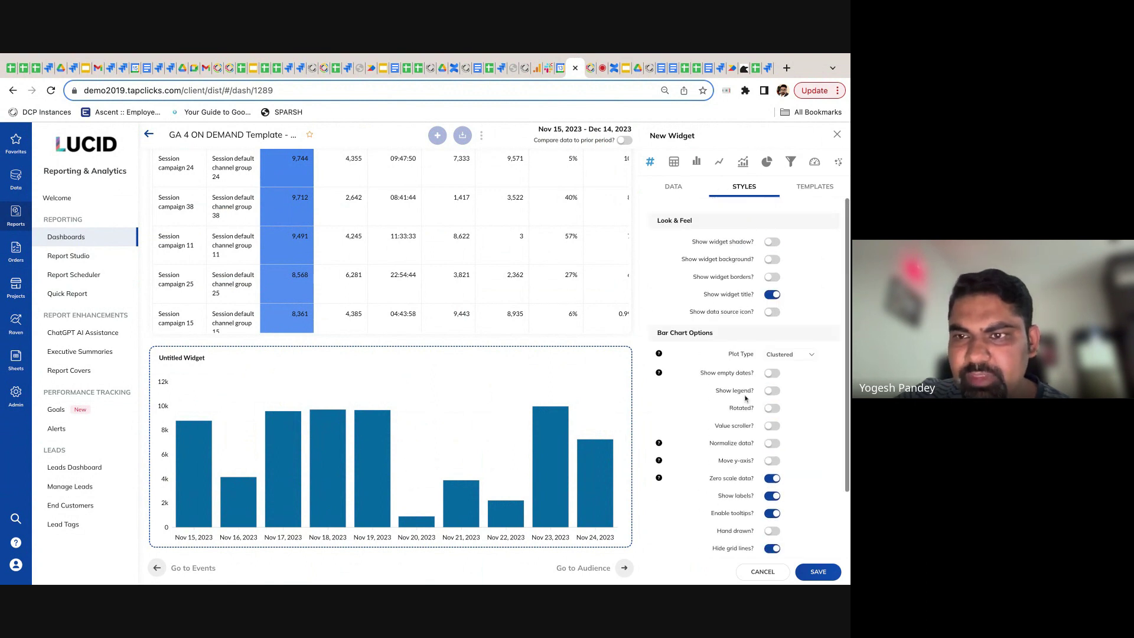
click(675, 188)
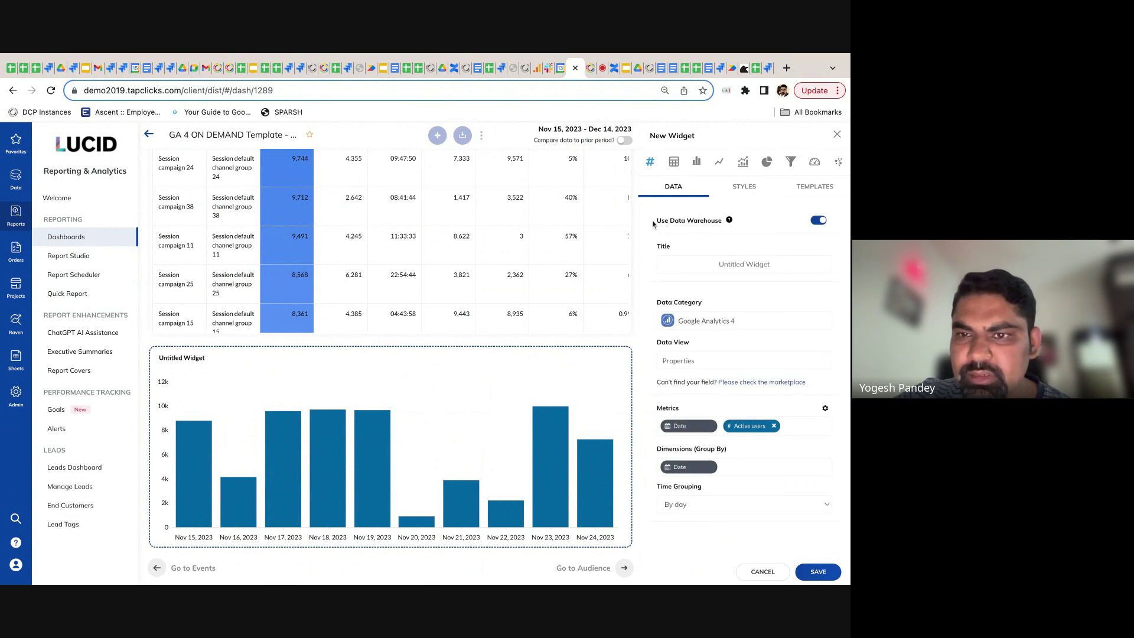
click(820, 221)
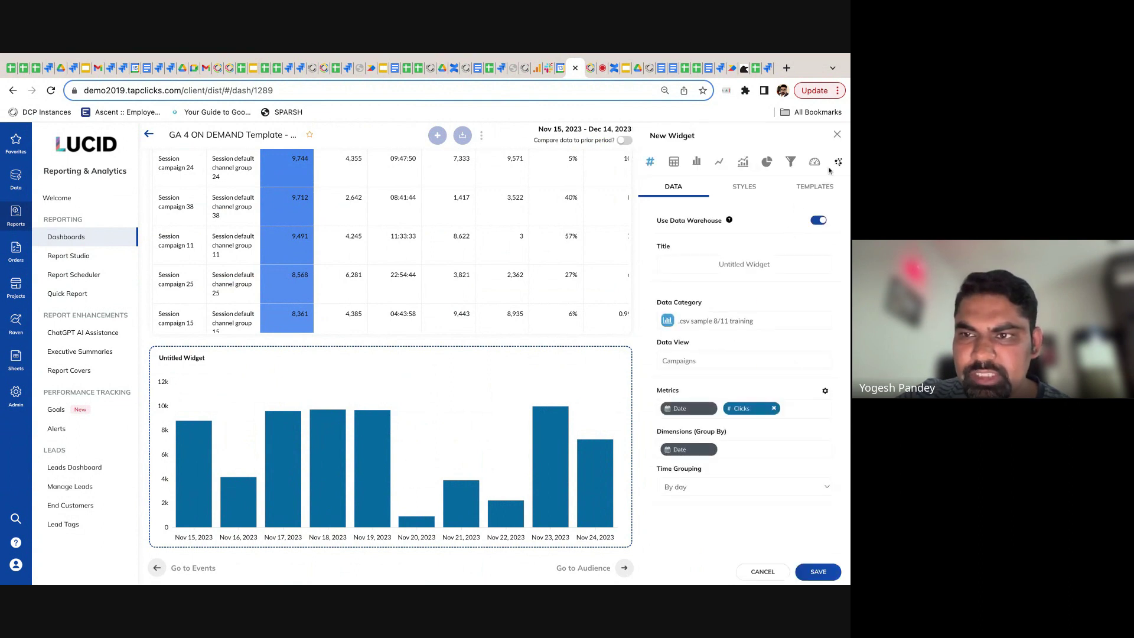
Cancel the new widget and return to the top of the dashboard.
click(837, 135)
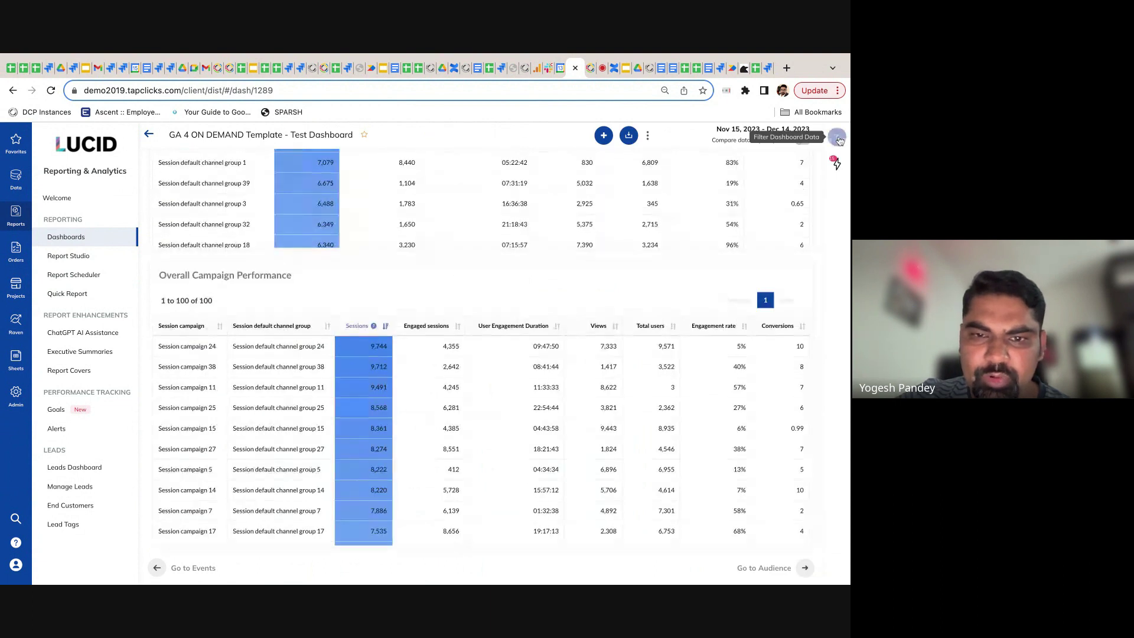
scroll(660, 264, up, 10)
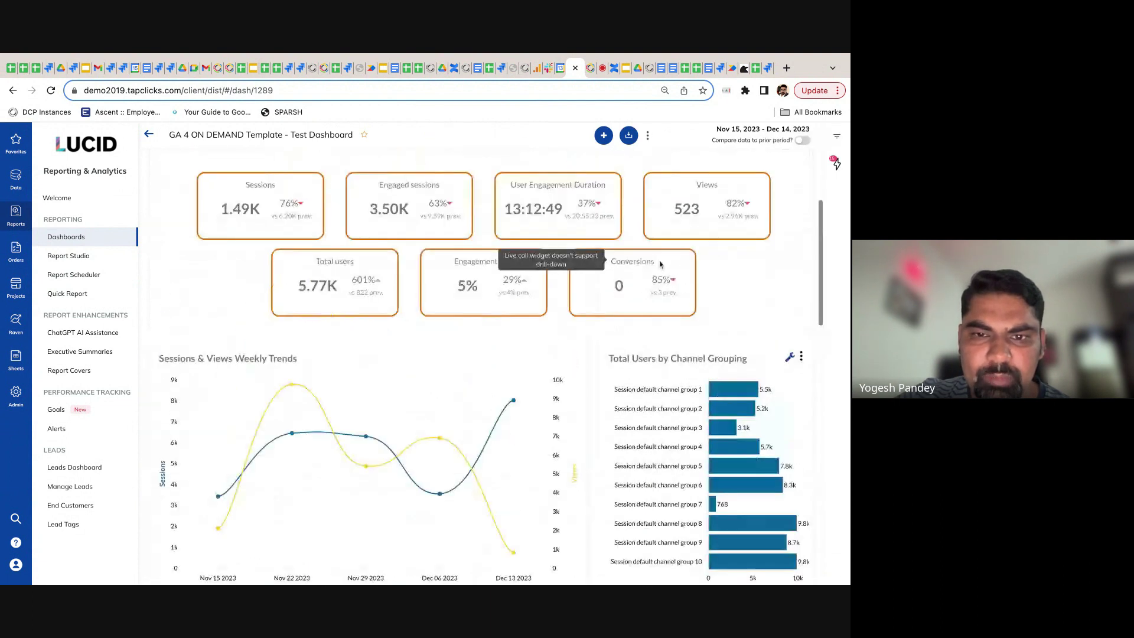
scroll(660, 264, up, 5)
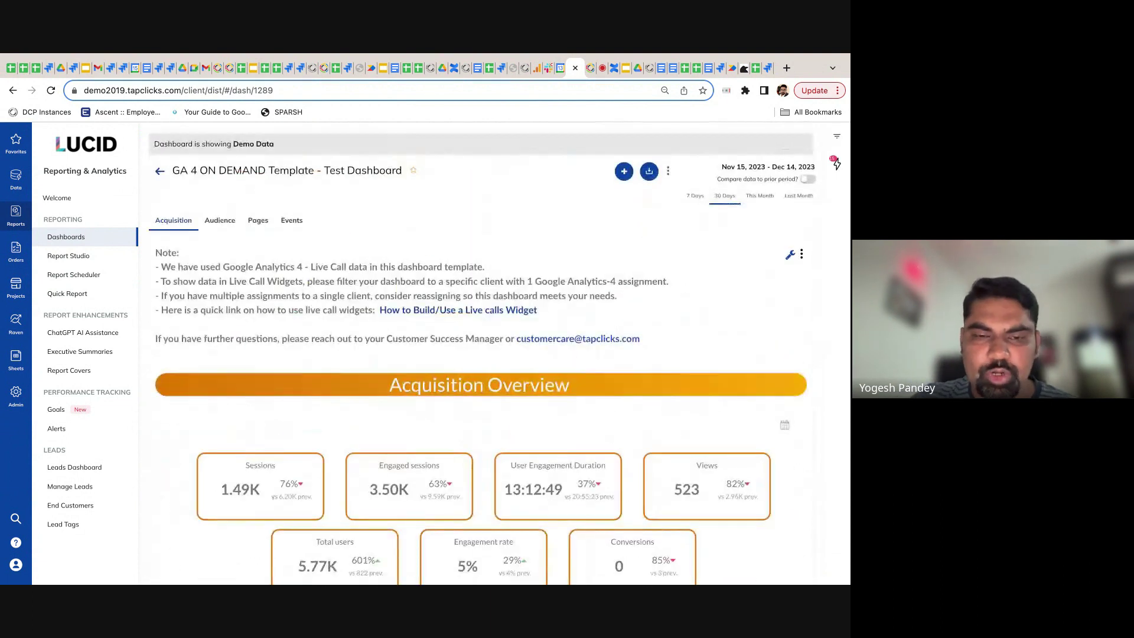